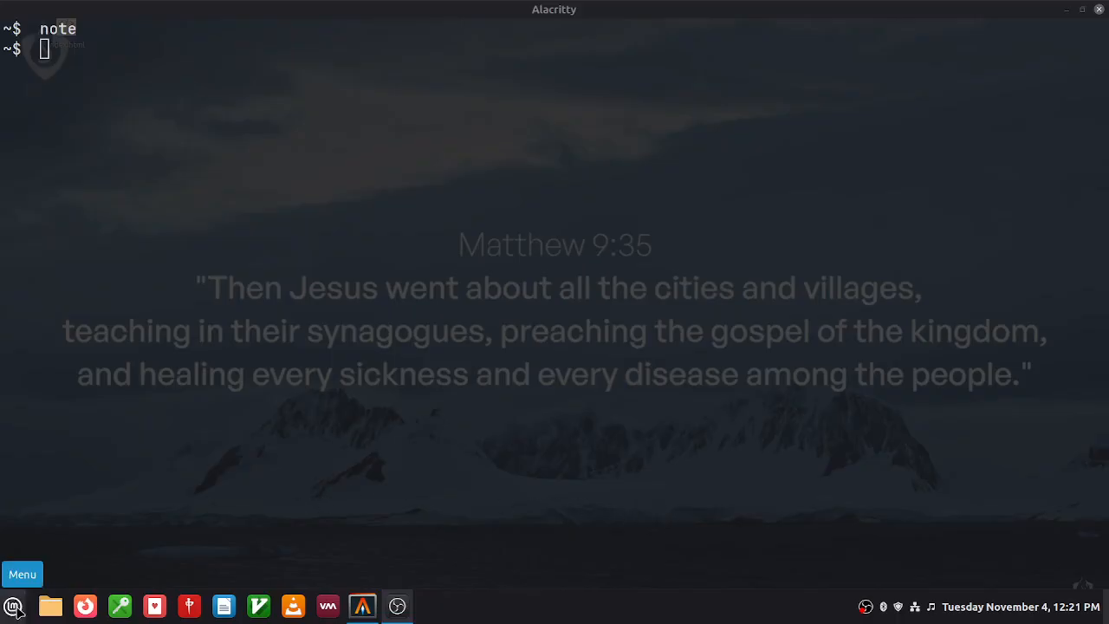
Step: Open System Settings and enlarge its window so that the Hardware section also fits in view
{"action": "left_click", "coordinate": [13, 605]}
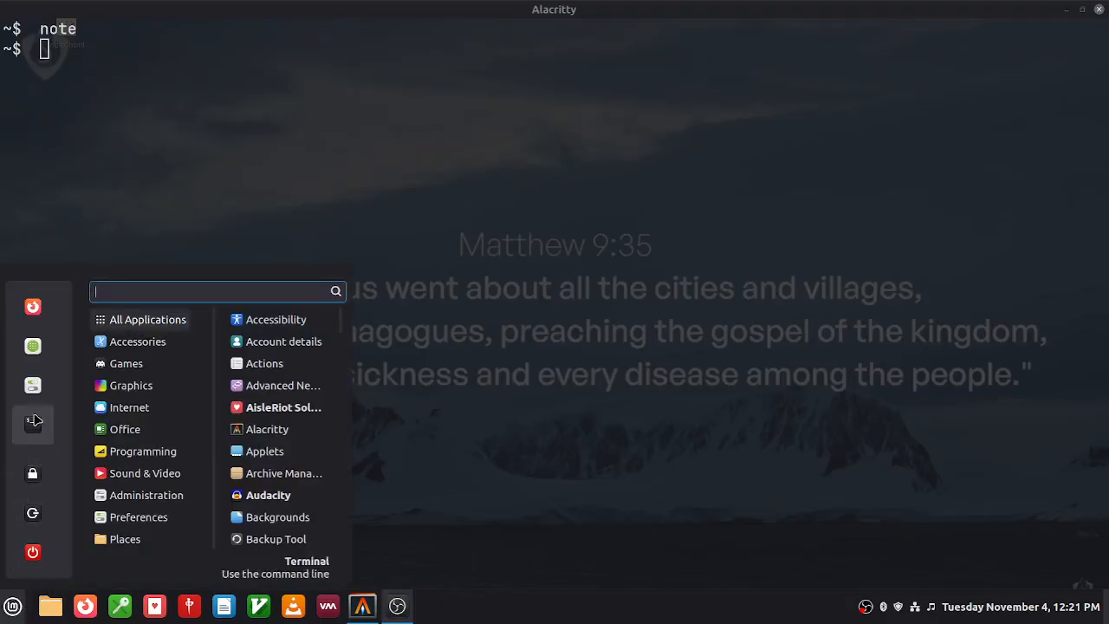
{"action": "left_click", "coordinate": [35, 383]}
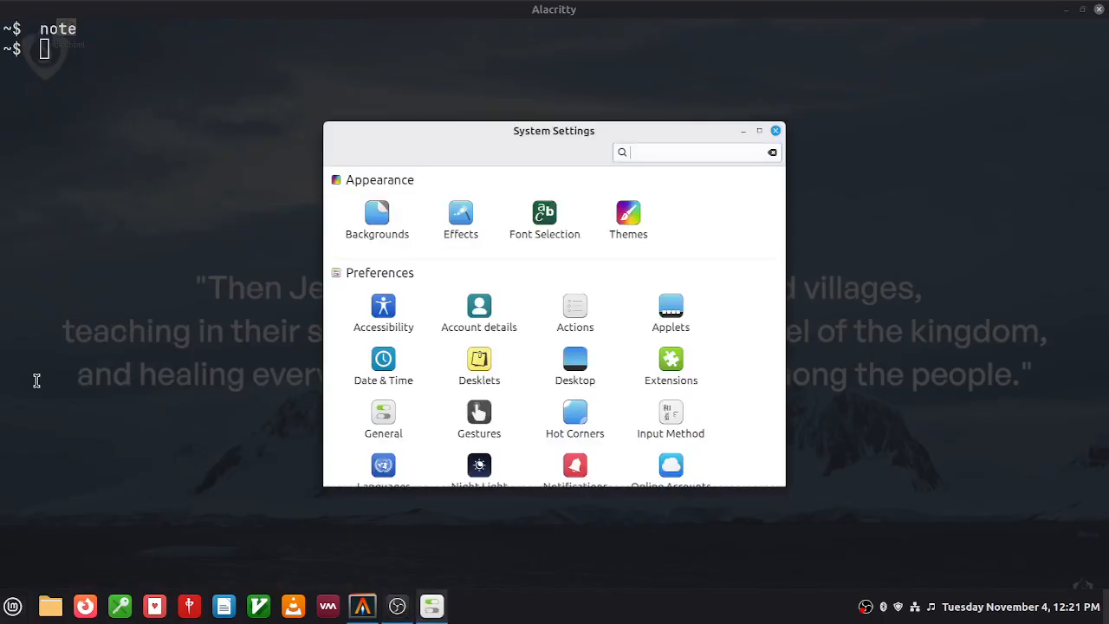
{"action": "left_click_drag", "start_coordinate": [497, 129], "coordinate": [447, 68]}
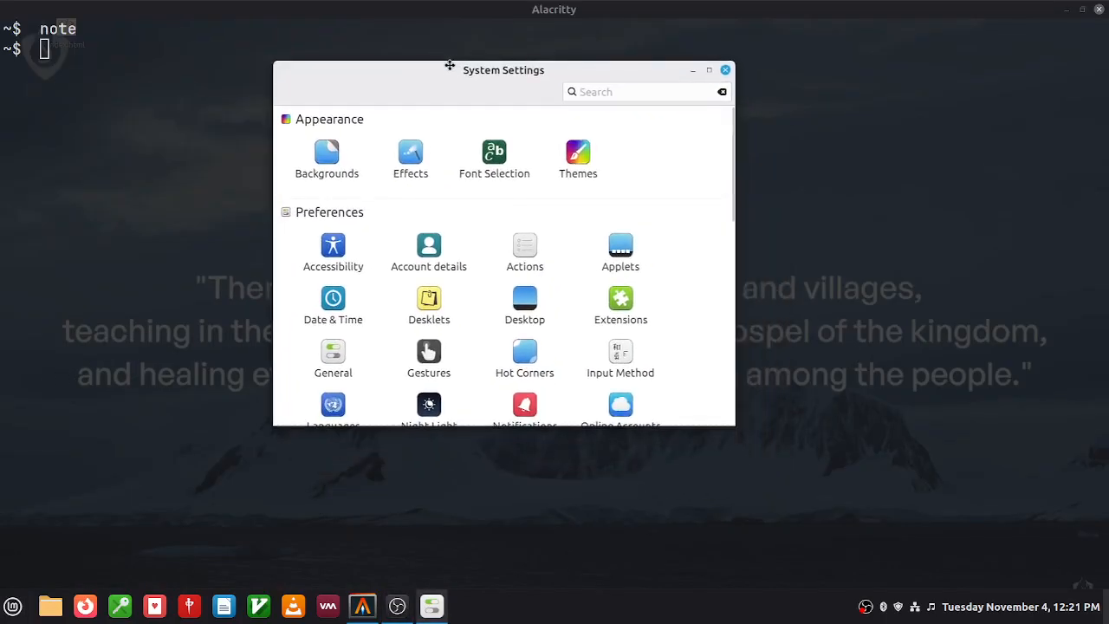
{"action": "left_click_drag", "start_coordinate": [729, 425], "coordinate": [863, 560]}
{"action": "left_click_drag", "start_coordinate": [631, 89], "coordinate": [608, 52]}
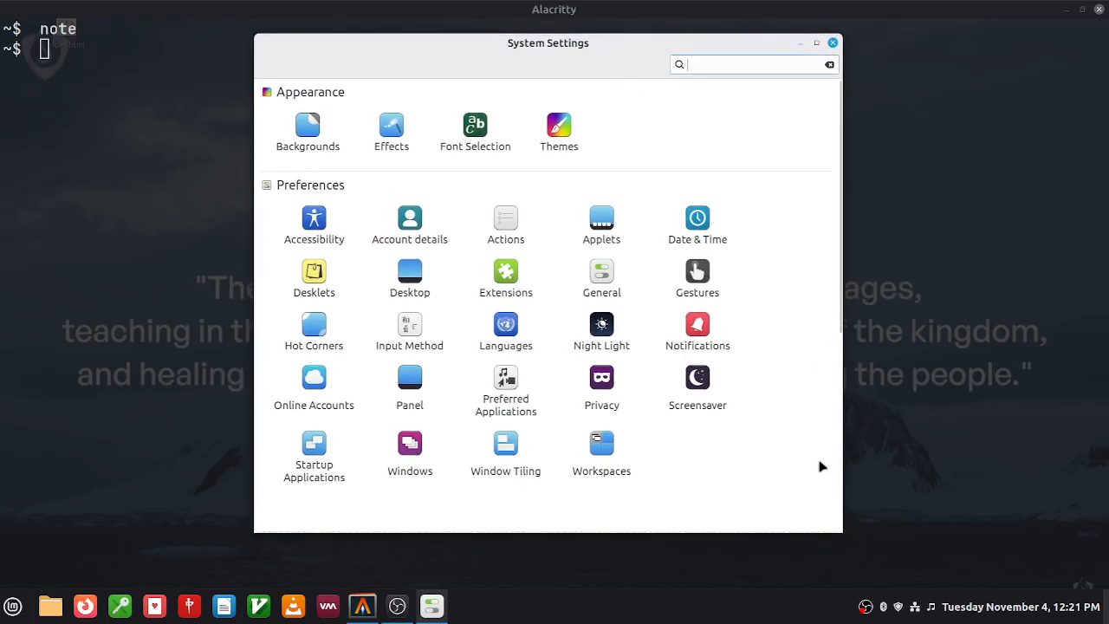
{"action": "left_click_drag", "start_coordinate": [837, 530], "coordinate": [848, 570]}
{"action": "left_click_drag", "start_coordinate": [603, 43], "coordinate": [644, 50]}
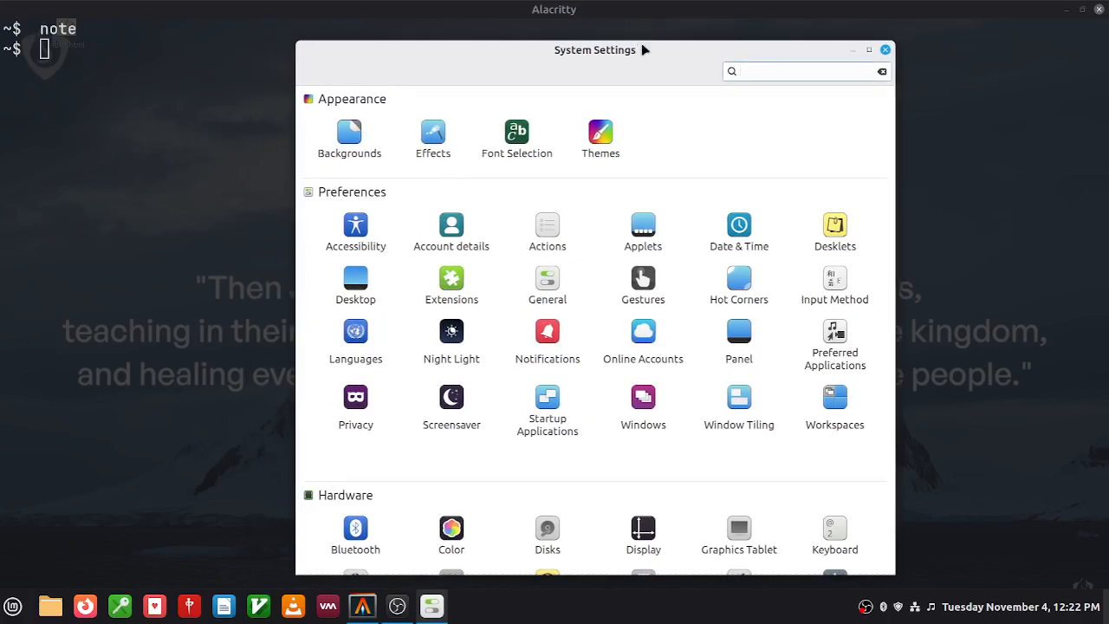
{"action": "left_click_drag", "start_coordinate": [644, 50], "coordinate": [567, 46]}
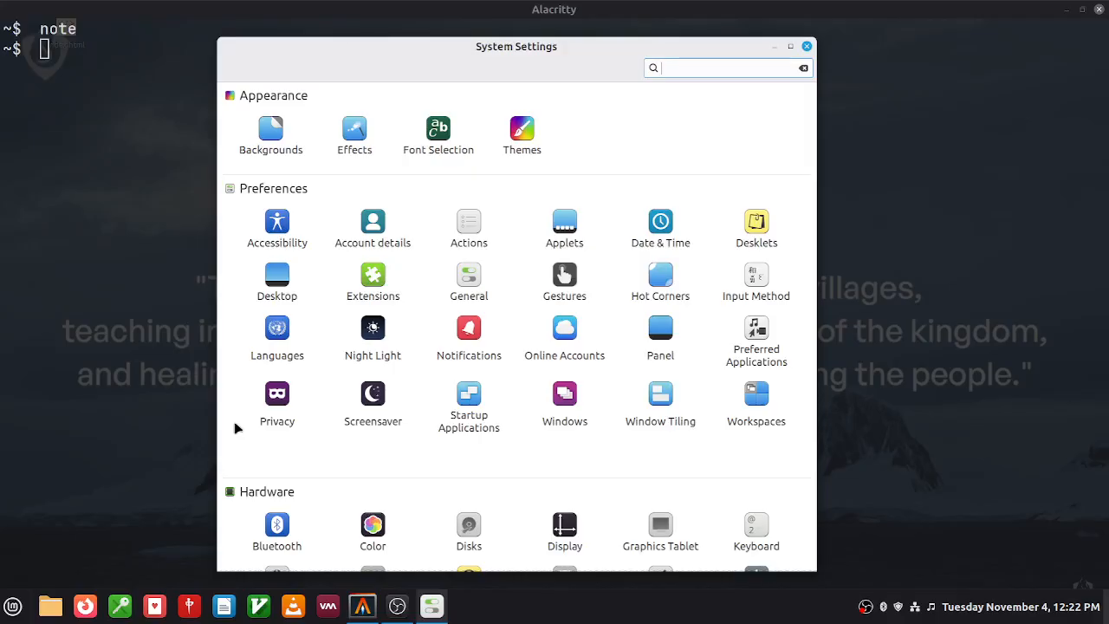
Step: Look over the Appearance, Preferences, Hardware and Administration categories and the images offered in the Backgrounds settings
{"action": "scroll", "coordinate": [235, 428], "scroll_direction": "down", "scroll_amount": 1}
{"action": "scroll", "coordinate": [236, 428], "scroll_direction": "down", "scroll_amount": 3}
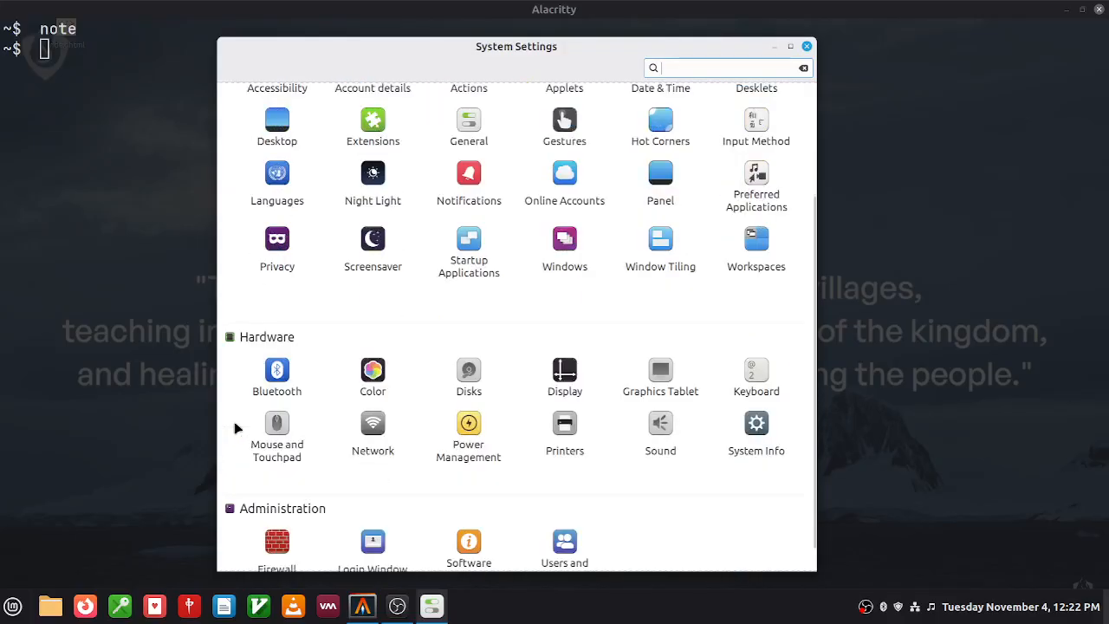
{"action": "scroll", "coordinate": [236, 428], "scroll_direction": "up", "scroll_amount": 4}
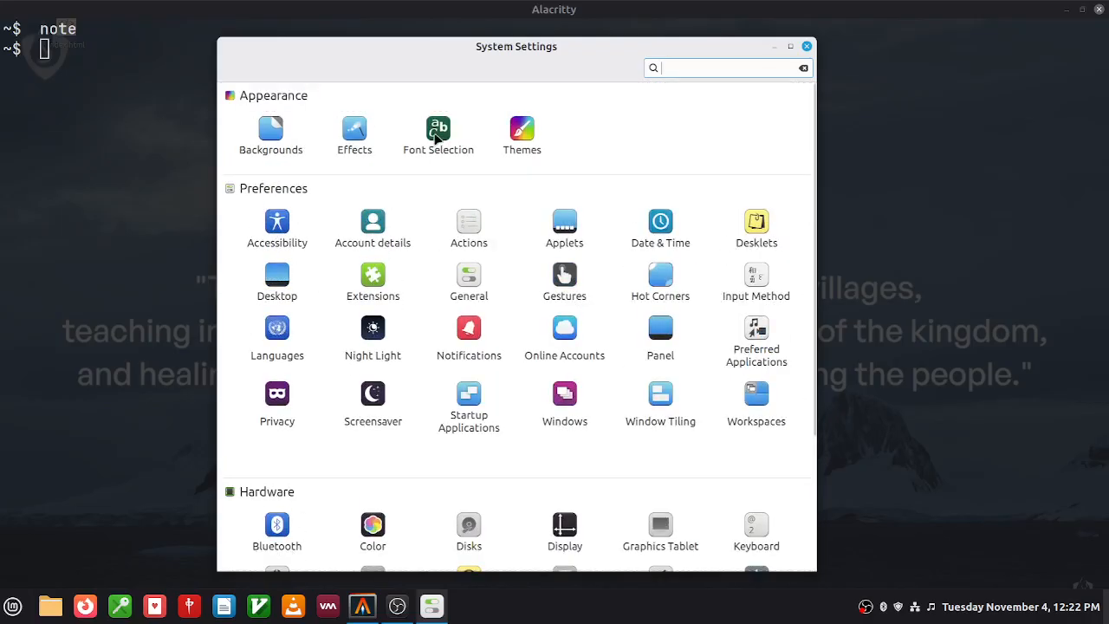
{"action": "left_click_drag", "start_coordinate": [568, 54], "coordinate": [585, 54]}
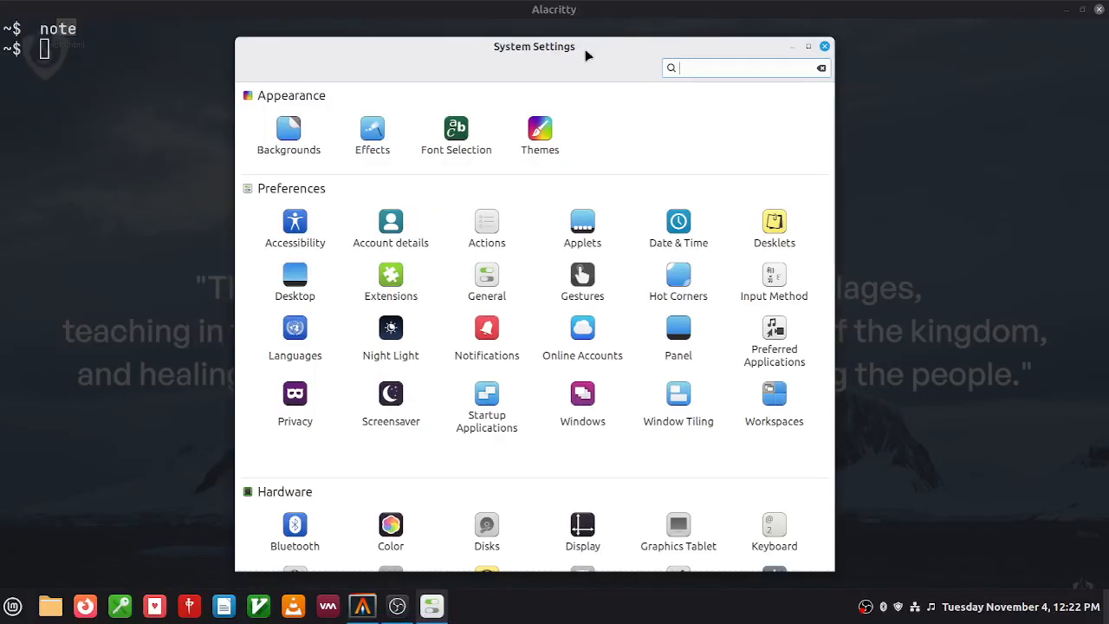
{"action": "left_click_drag", "start_coordinate": [585, 50], "coordinate": [606, 50]}
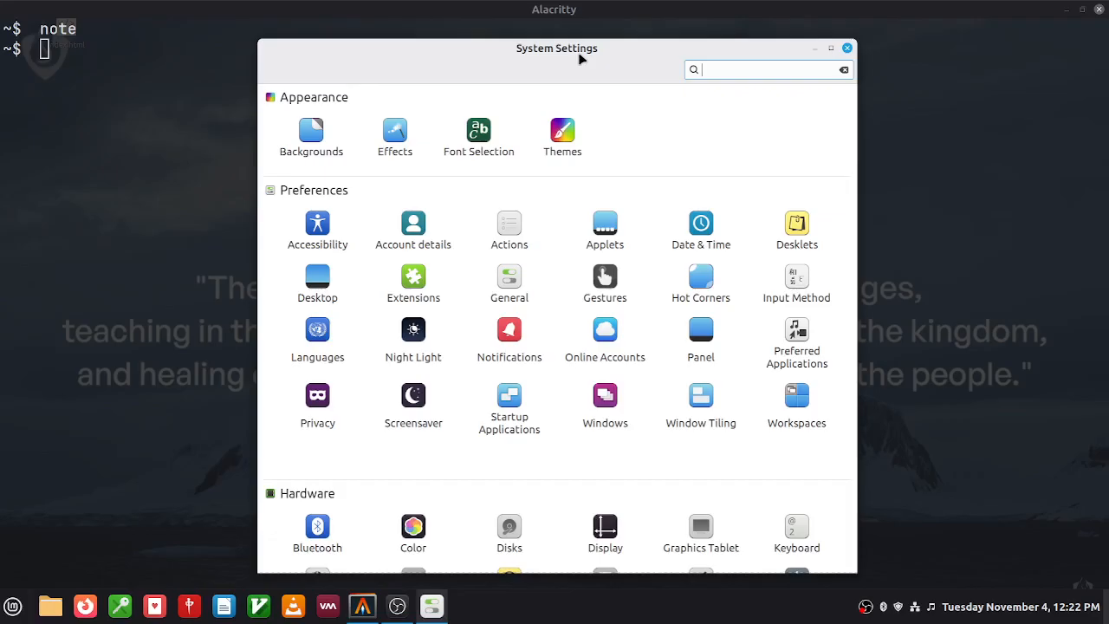
{"action": "left_click_drag", "start_coordinate": [580, 57], "coordinate": [593, 58]}
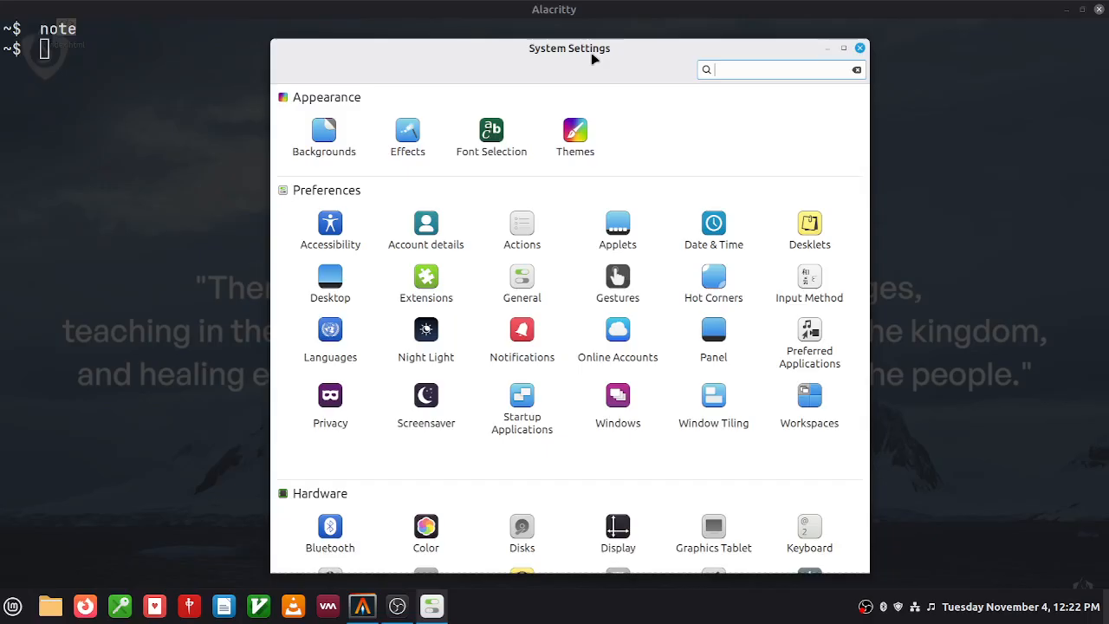
{"action": "left_click_drag", "start_coordinate": [566, 52], "coordinate": [591, 54]}
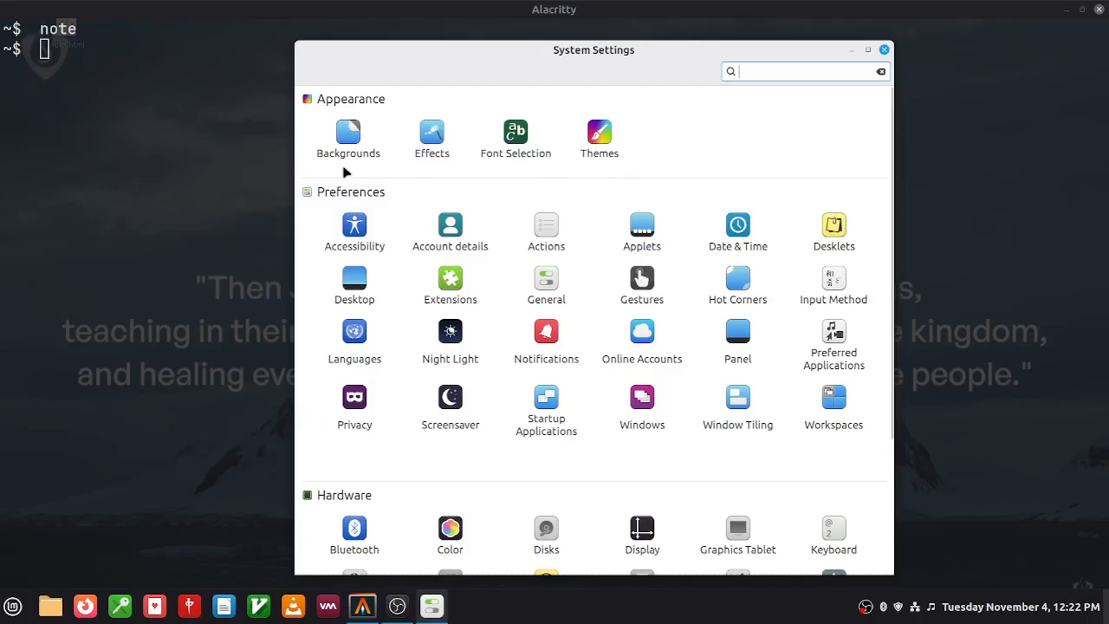
{"action": "left_click", "coordinate": [351, 138]}
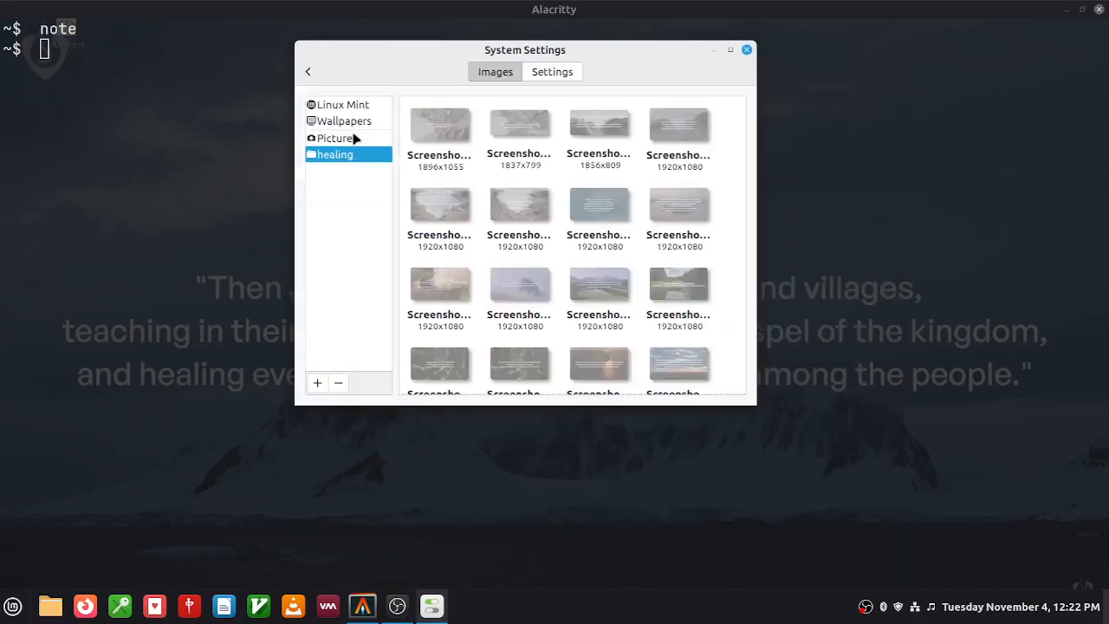
{"action": "left_click", "coordinate": [308, 73]}
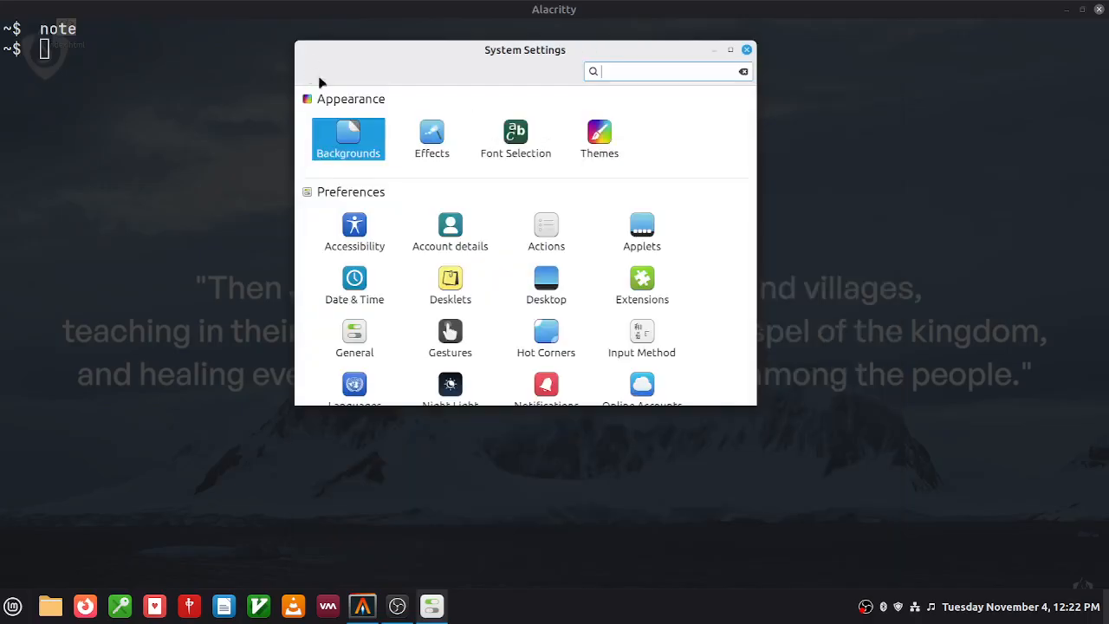
Step: Turn on desktop and window effects to review the individual effect options, and switch the effects off again
{"action": "left_click", "coordinate": [431, 134]}
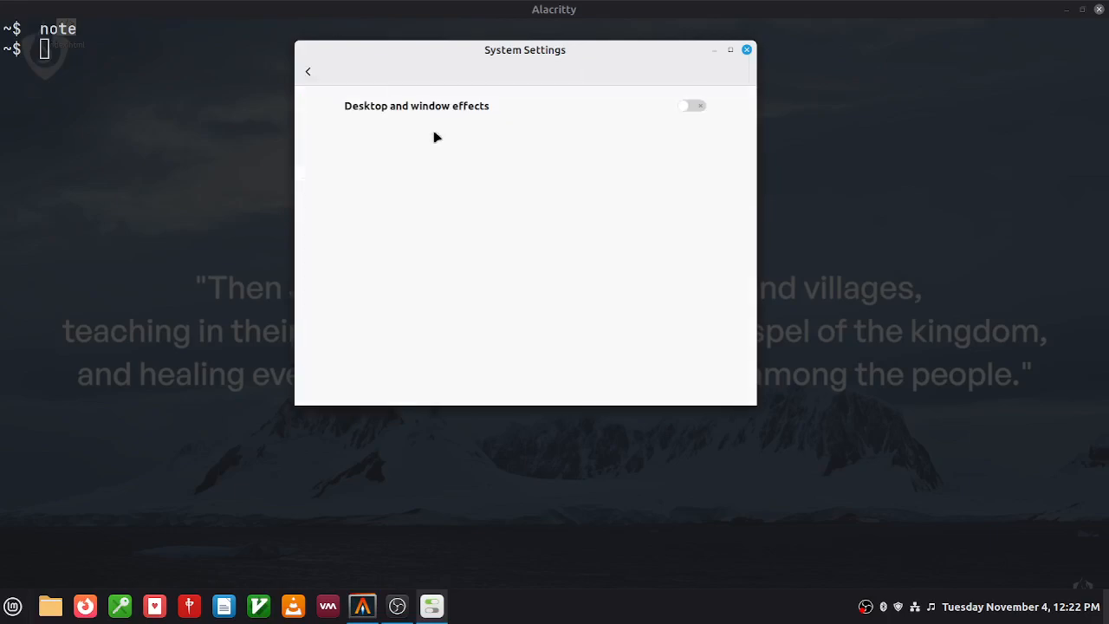
{"action": "left_click", "coordinate": [693, 106]}
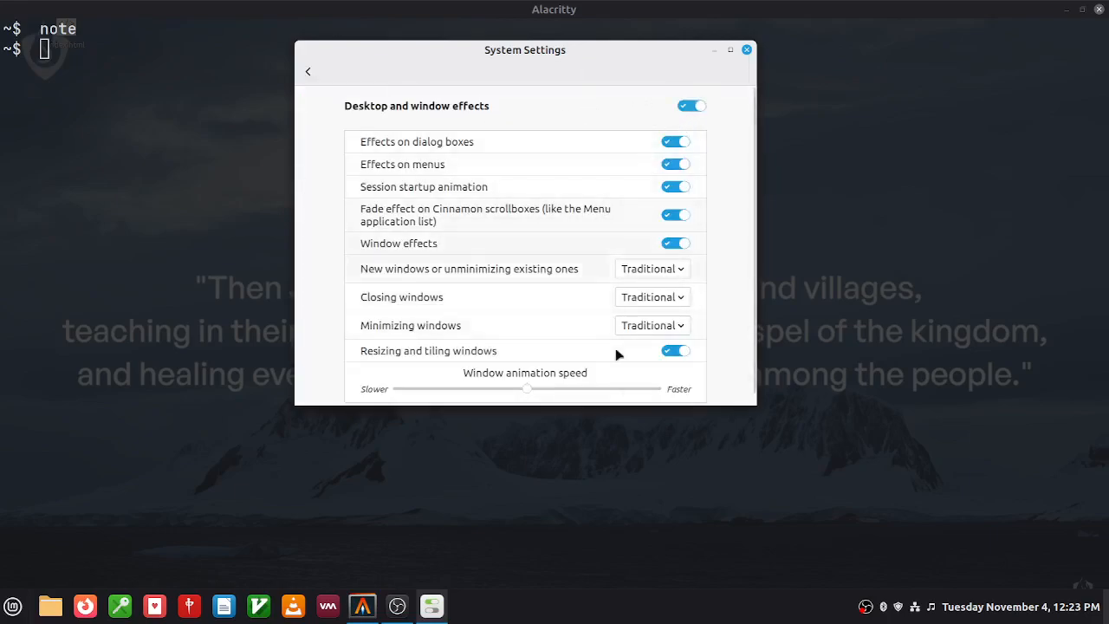
{"action": "scroll", "coordinate": [563, 300], "scroll_direction": "down", "scroll_amount": 2}
{"action": "scroll", "coordinate": [563, 299], "scroll_direction": "up", "scroll_amount": 2}
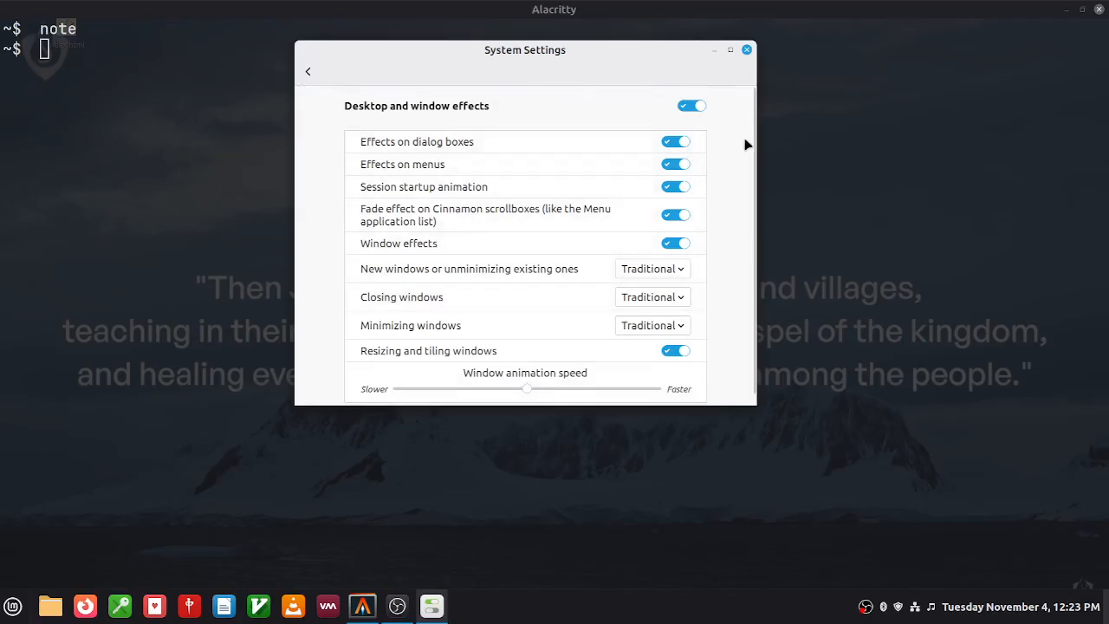
{"action": "left_click", "coordinate": [687, 106]}
{"action": "left_click", "coordinate": [308, 71]}
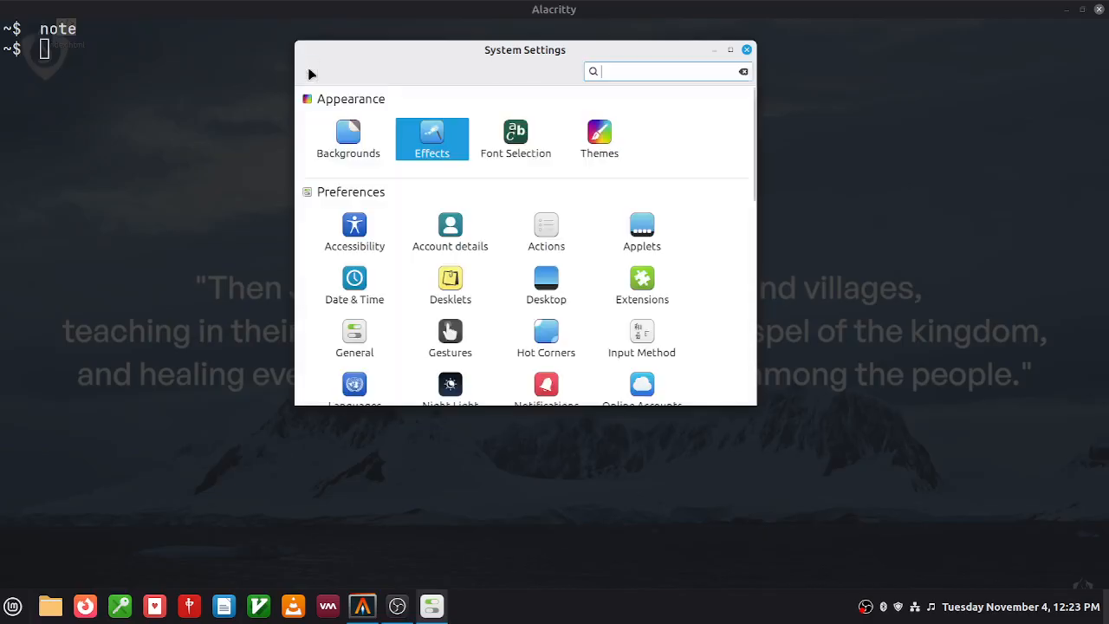
Step: Review the Font Selection page, covering the default fonts, text scaling, hinting and antialiasing options
{"action": "left_click", "coordinate": [520, 139]}
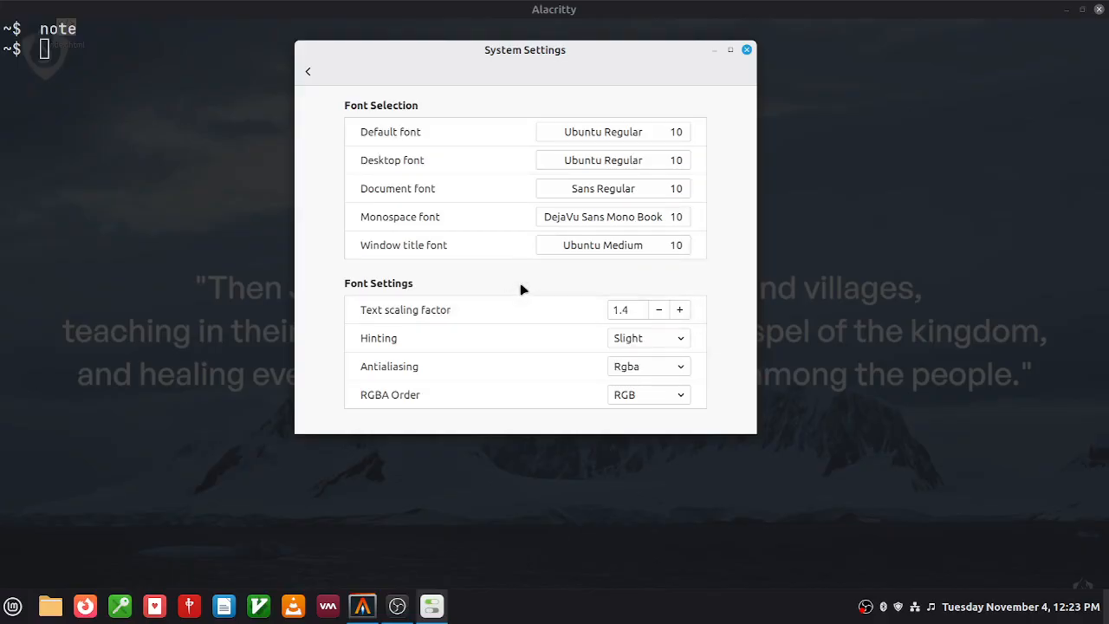
{"action": "left_click", "coordinate": [310, 71]}
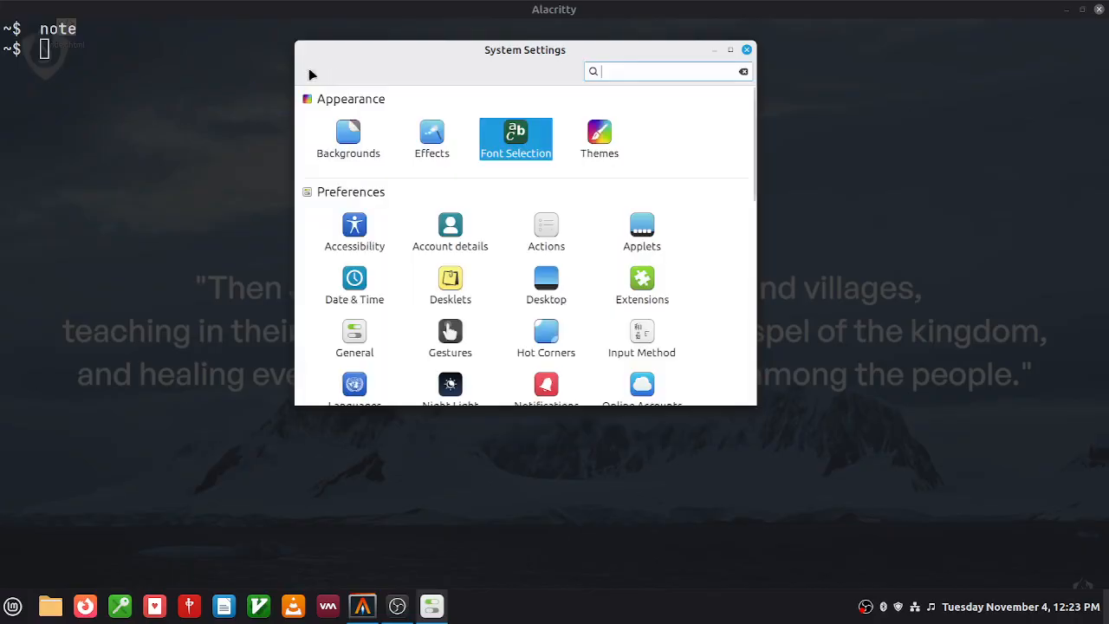
Step: Preview the Dark appearance of the Mint-Y theme, restore the Mixed appearance, and return to the settings overview
{"action": "left_click", "coordinate": [603, 140]}
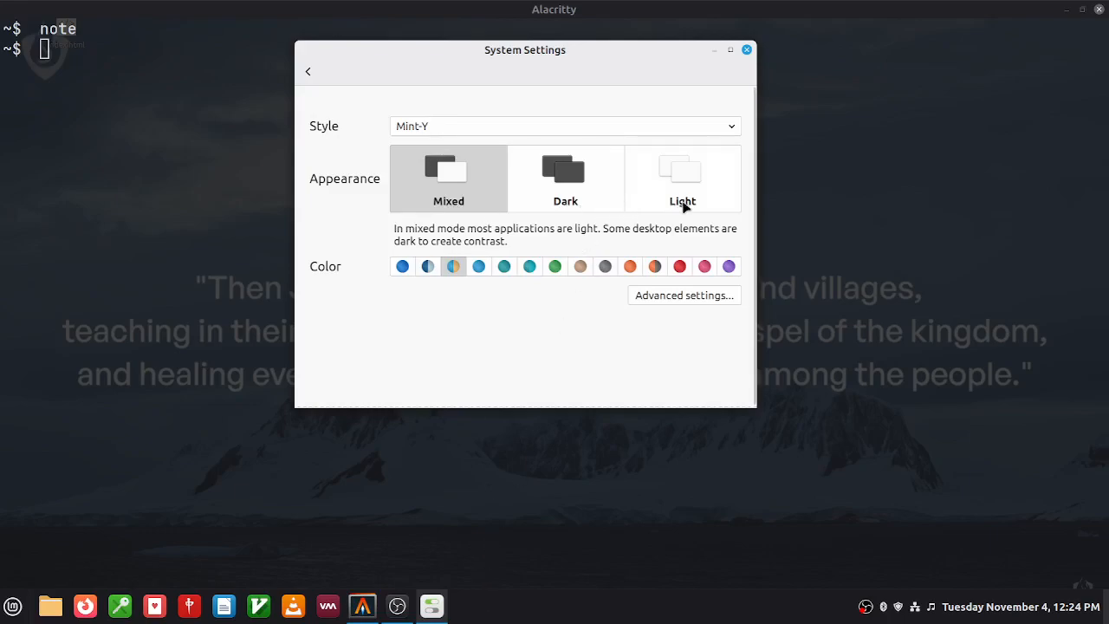
{"action": "left_click_drag", "start_coordinate": [583, 58], "coordinate": [681, 77]}
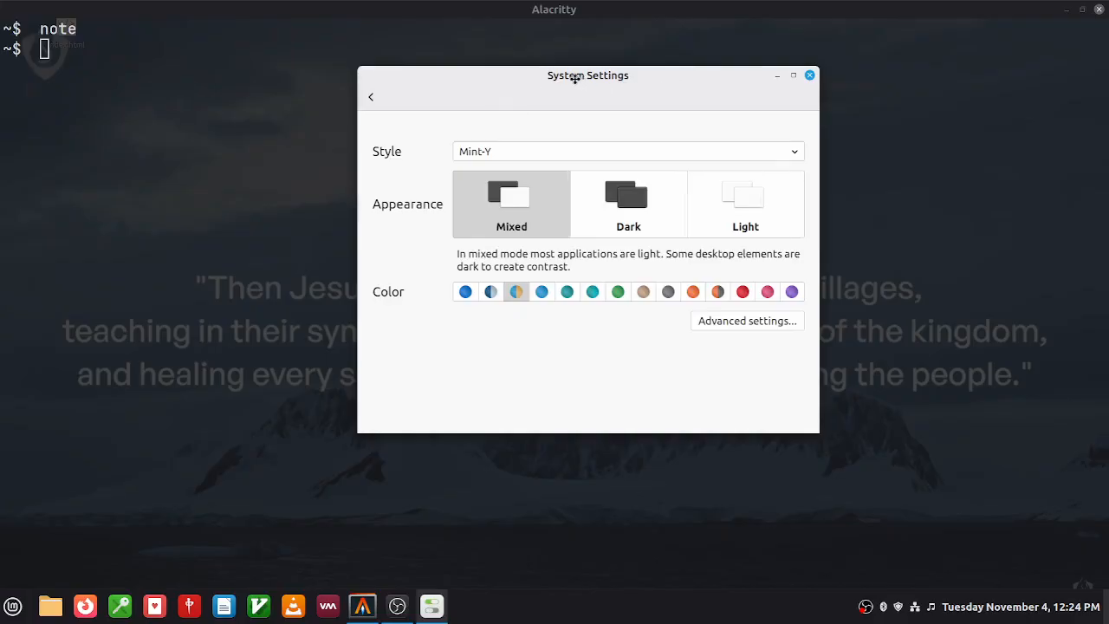
{"action": "left_click_drag", "start_coordinate": [579, 77], "coordinate": [545, 75]}
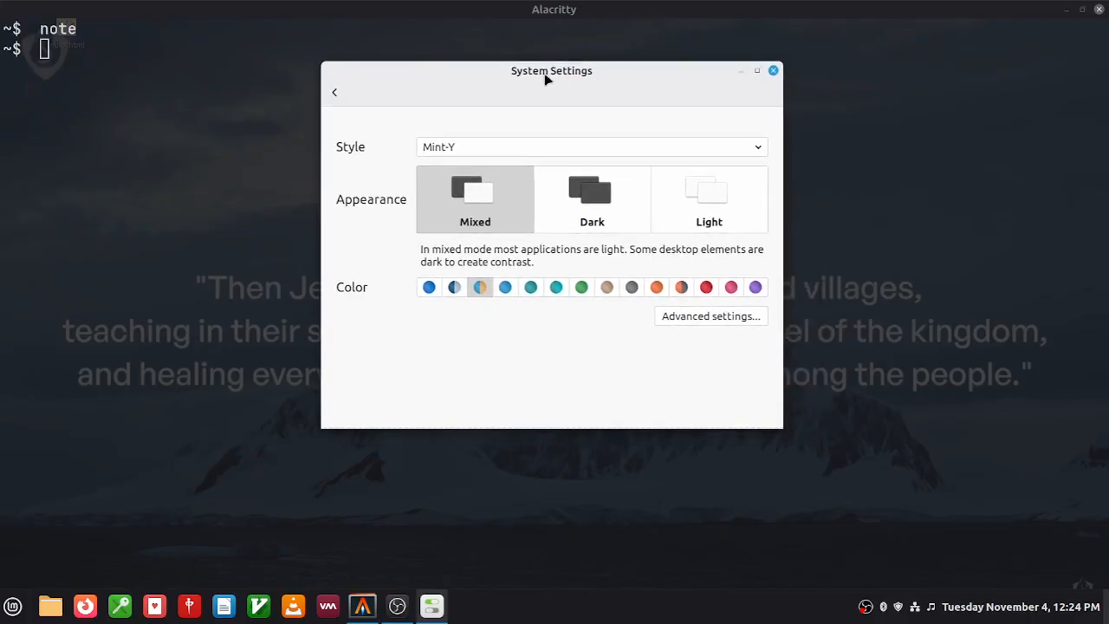
{"action": "left_click", "coordinate": [609, 215]}
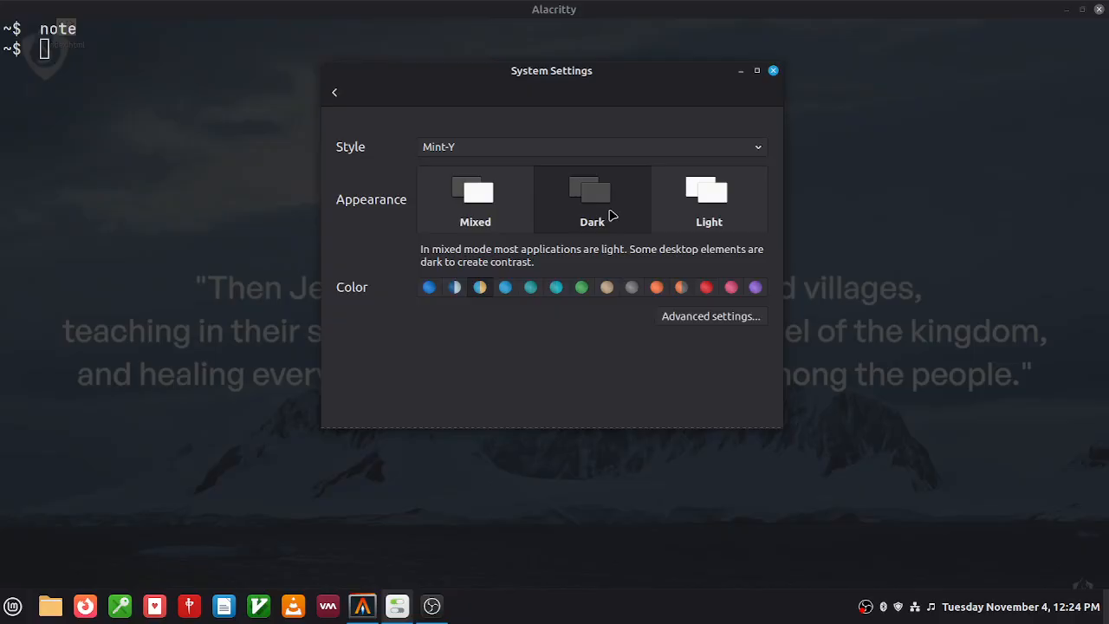
{"action": "left_click", "coordinate": [502, 215]}
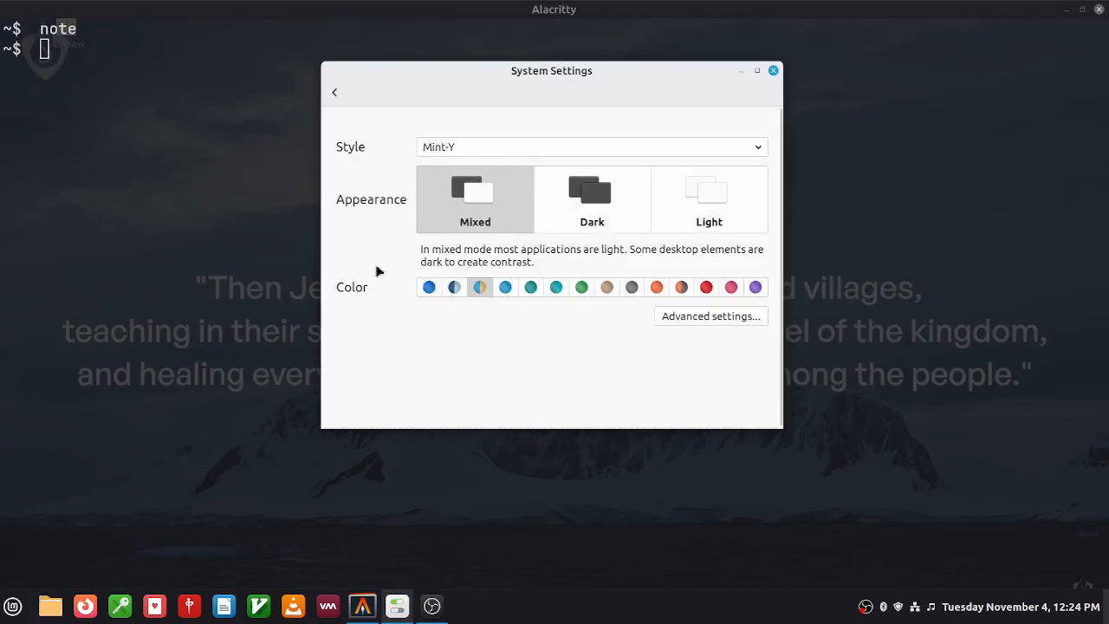
{"action": "left_click_drag", "start_coordinate": [783, 427], "coordinate": [841, 472]}
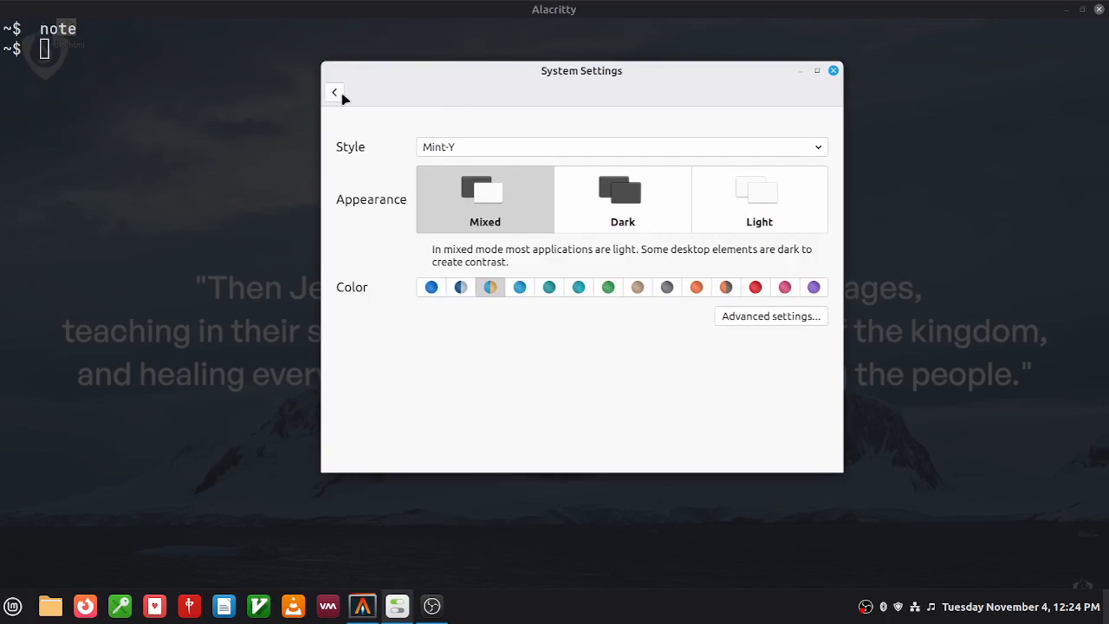
{"action": "left_click", "coordinate": [338, 94]}
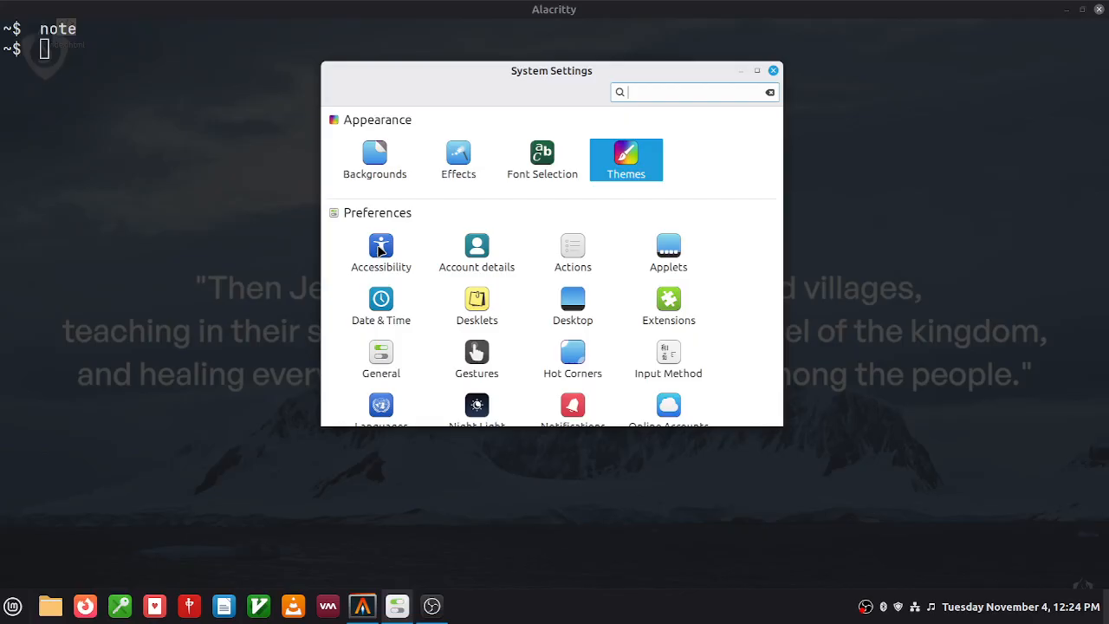
Step: Turn on High contrast in the visual aids of the Accessibility settings
{"action": "left_click", "coordinate": [381, 249]}
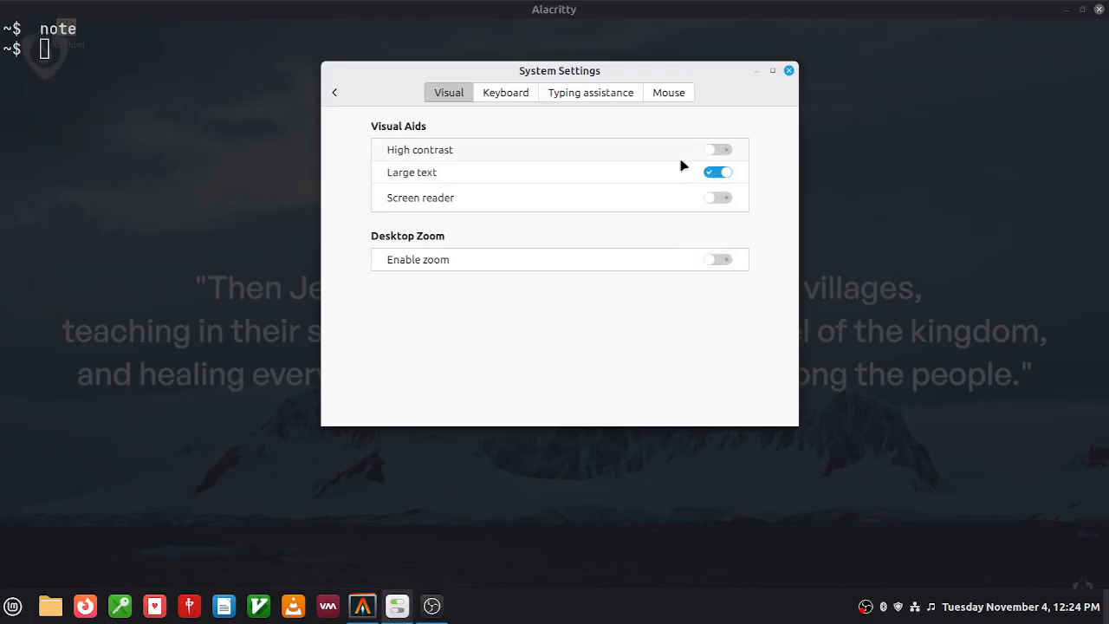
{"action": "left_click", "coordinate": [720, 152]}
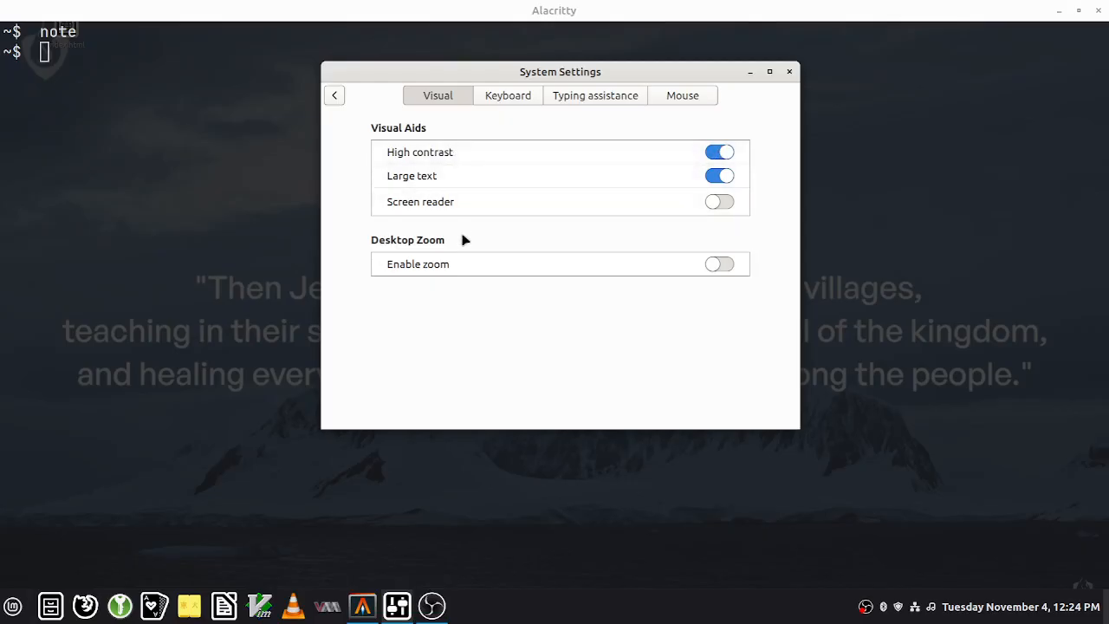
Step: Enable desktop zoom to review its magnification, tracking and lens options, disable it again, and return to the settings overview
{"action": "left_click", "coordinate": [718, 265]}
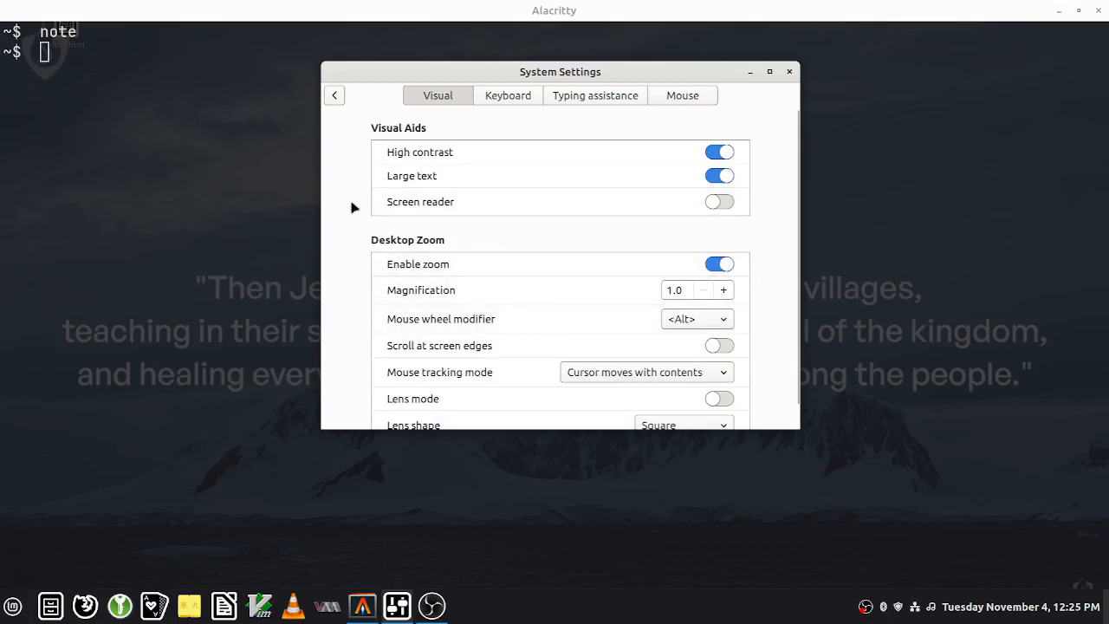
{"action": "scroll", "coordinate": [523, 275], "scroll_direction": "down", "scroll_amount": 1}
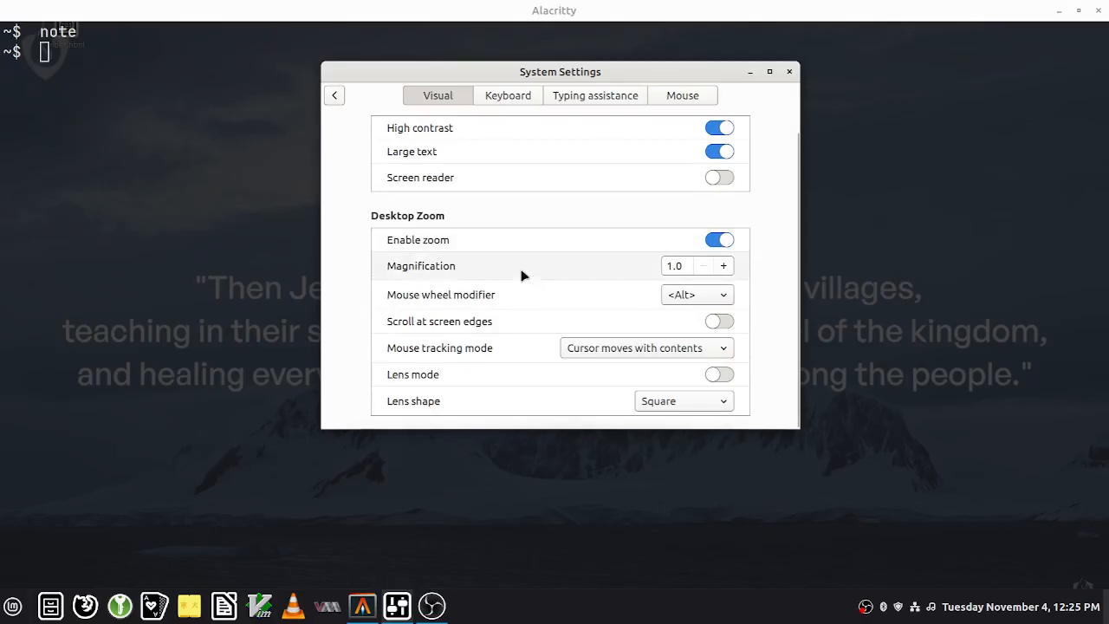
{"action": "left_click", "coordinate": [716, 242]}
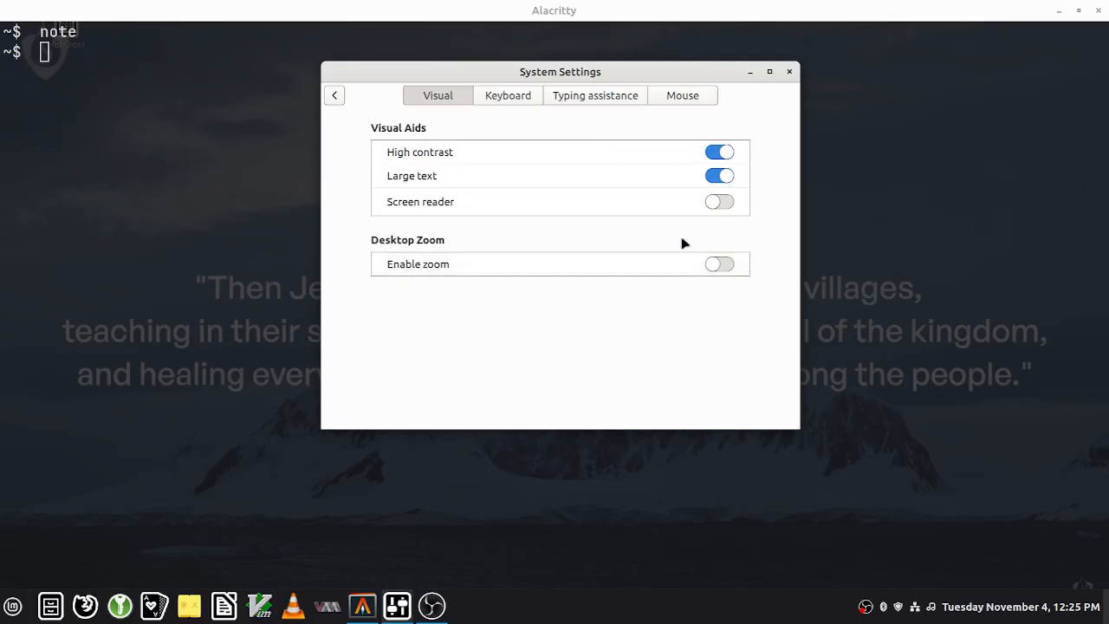
{"action": "left_click", "coordinate": [334, 97]}
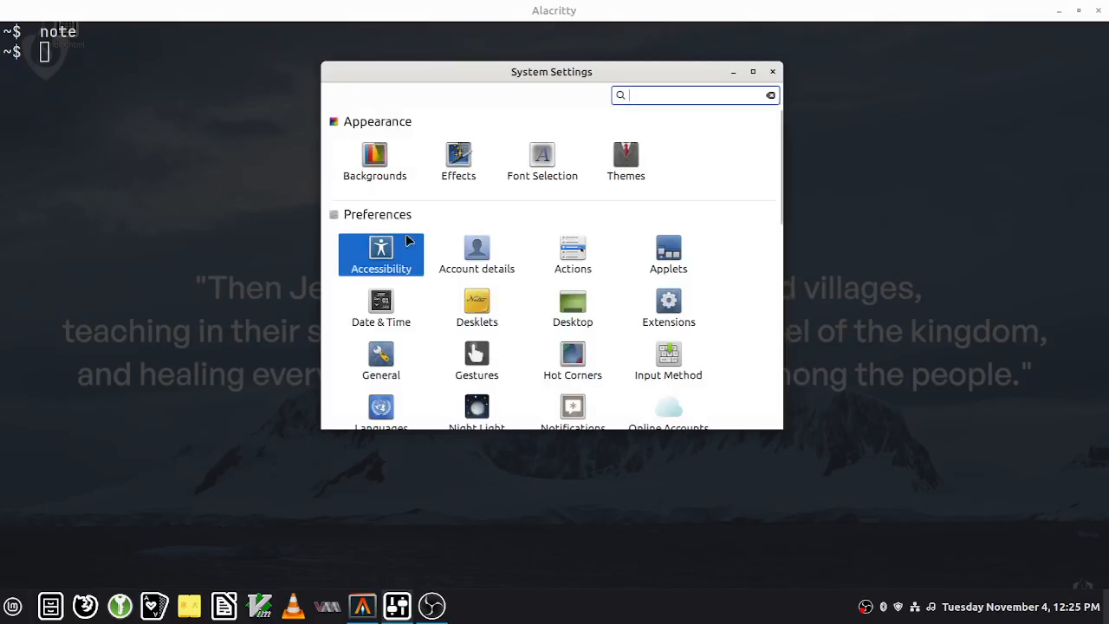
Step: View the picture, name and password entries in Account details and return to the settings overview
{"action": "left_click", "coordinate": [477, 253]}
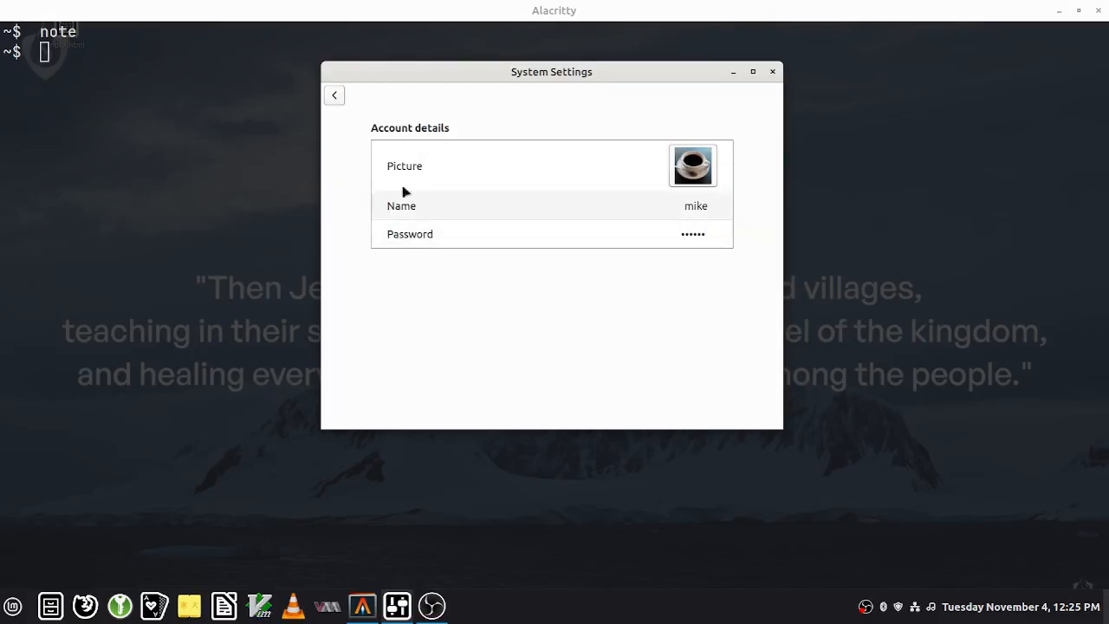
{"action": "left_click", "coordinate": [333, 94]}
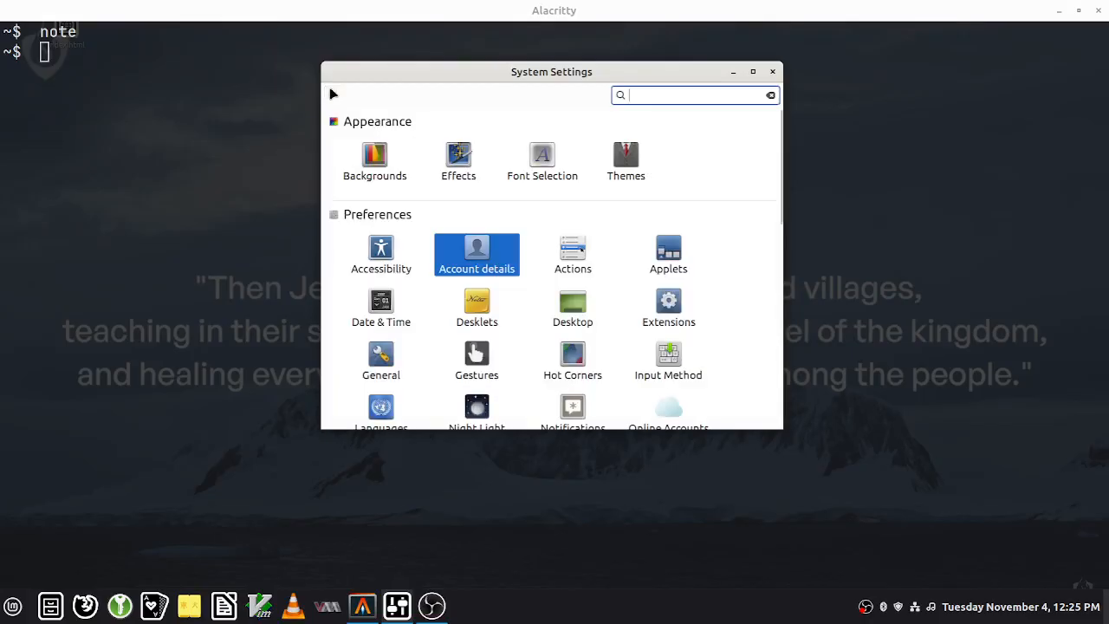
Step: Review the Account details and Actions pages and return to the settings overview
{"action": "left_click", "coordinate": [473, 247]}
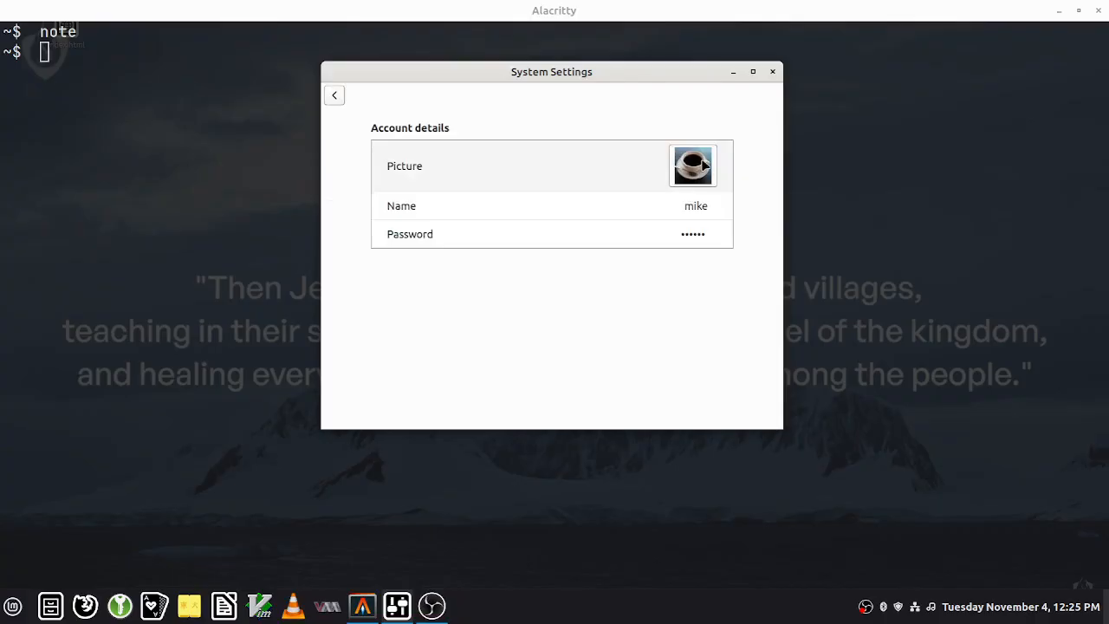
{"action": "left_click", "coordinate": [333, 98]}
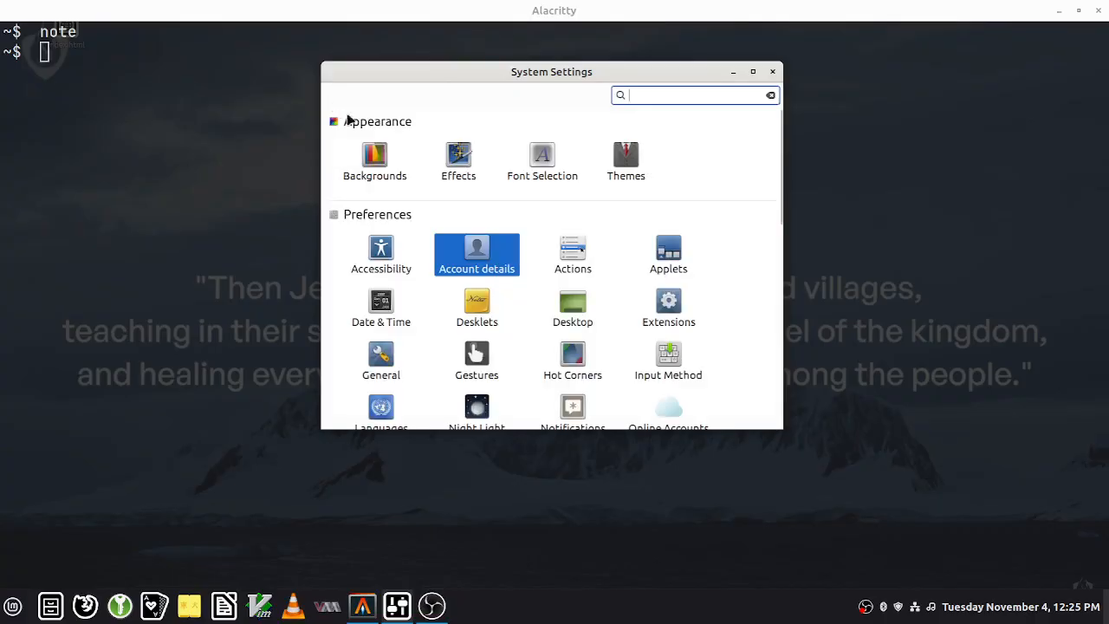
{"action": "left_click", "coordinate": [582, 255]}
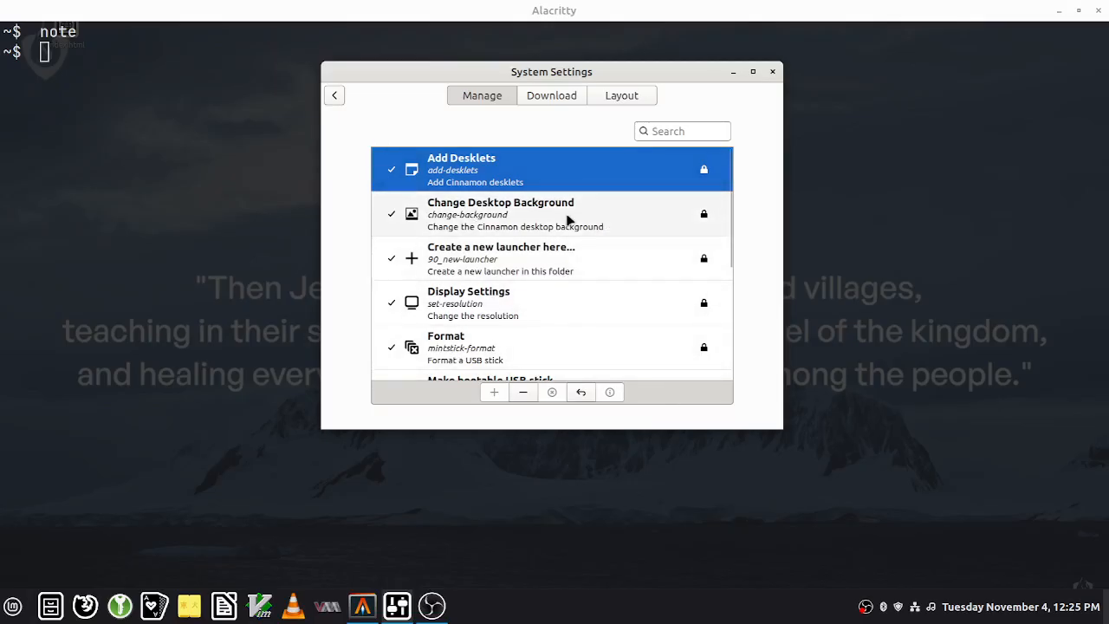
{"action": "left_click", "coordinate": [333, 98]}
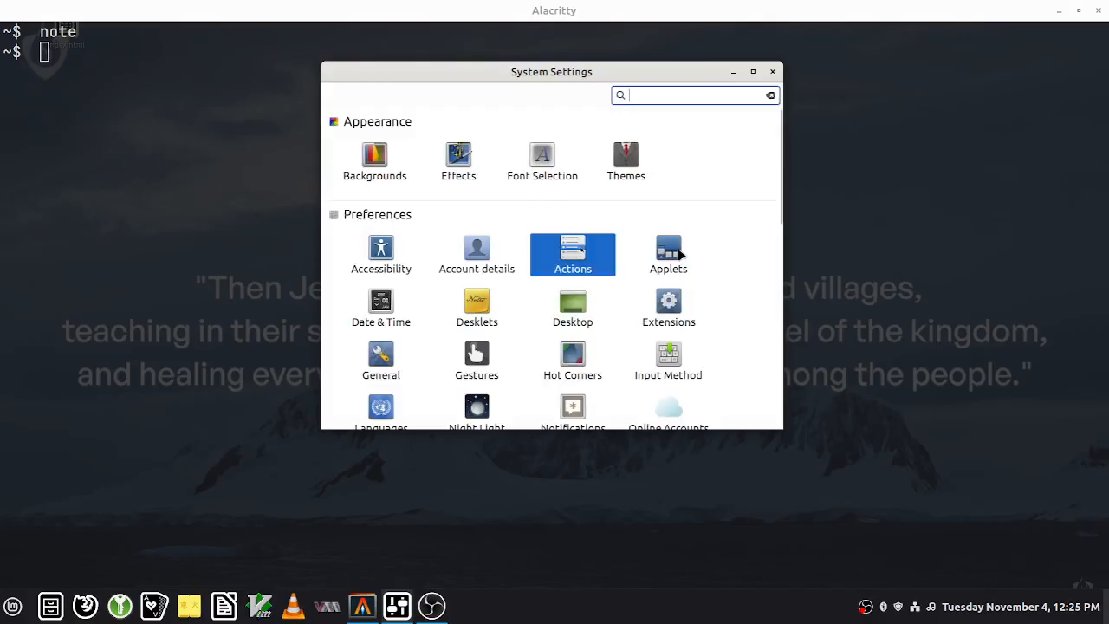
Step: Review the time zone, network time and clock format options in Date & Time and return to the settings overview
{"action": "left_click", "coordinate": [386, 306]}
{"action": "scroll", "coordinate": [635, 335], "scroll_direction": "down", "scroll_amount": 1}
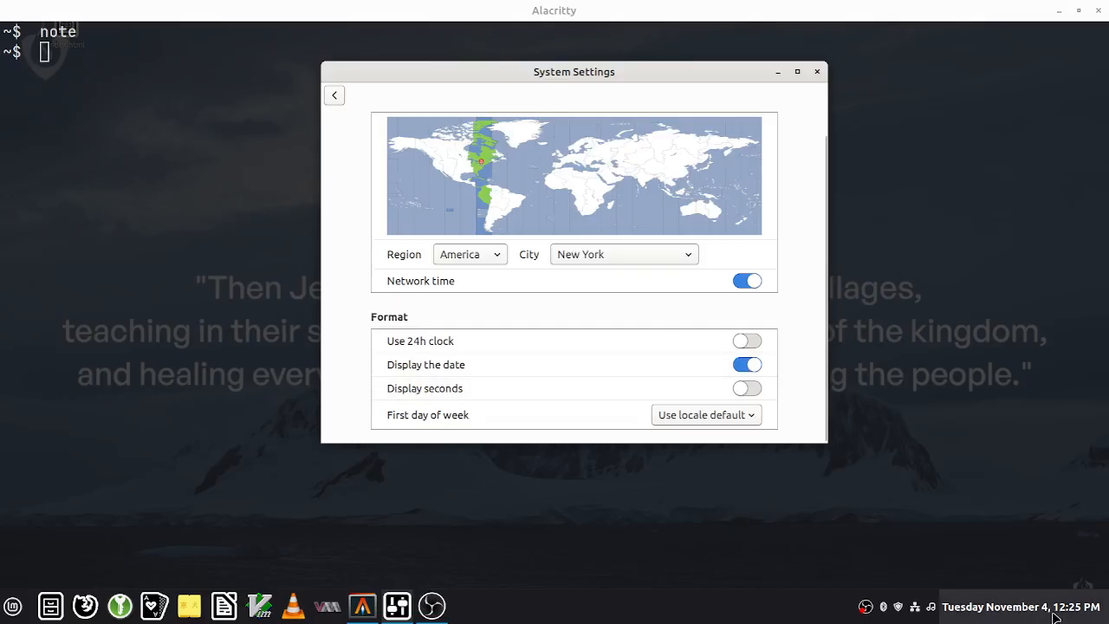
{"action": "mouse_move", "coordinate": [1055, 617]}
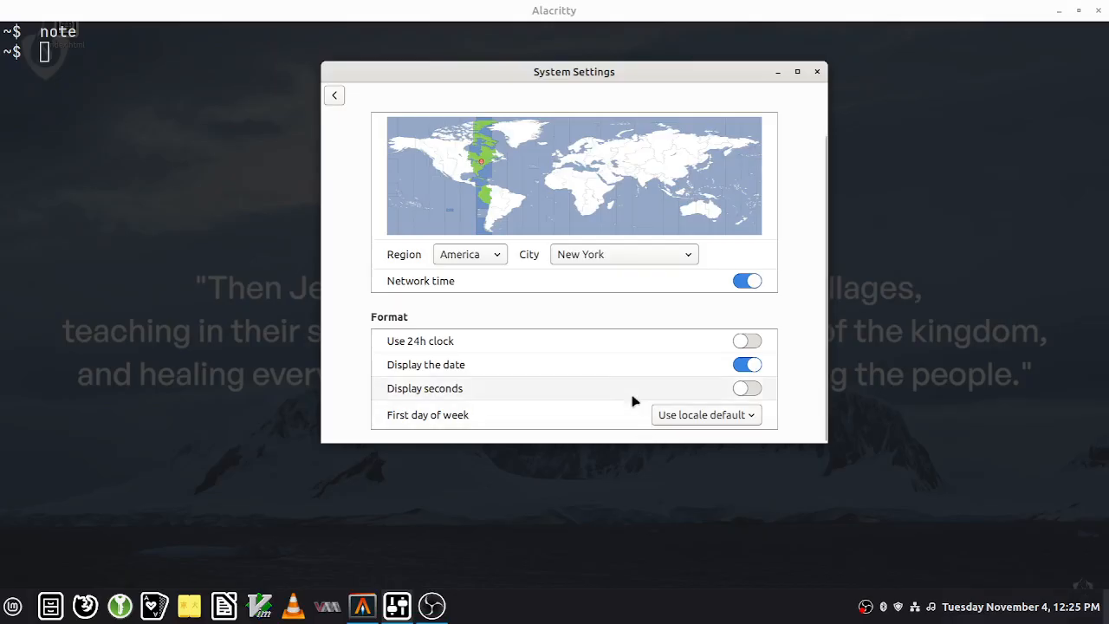
{"action": "left_click", "coordinate": [334, 97]}
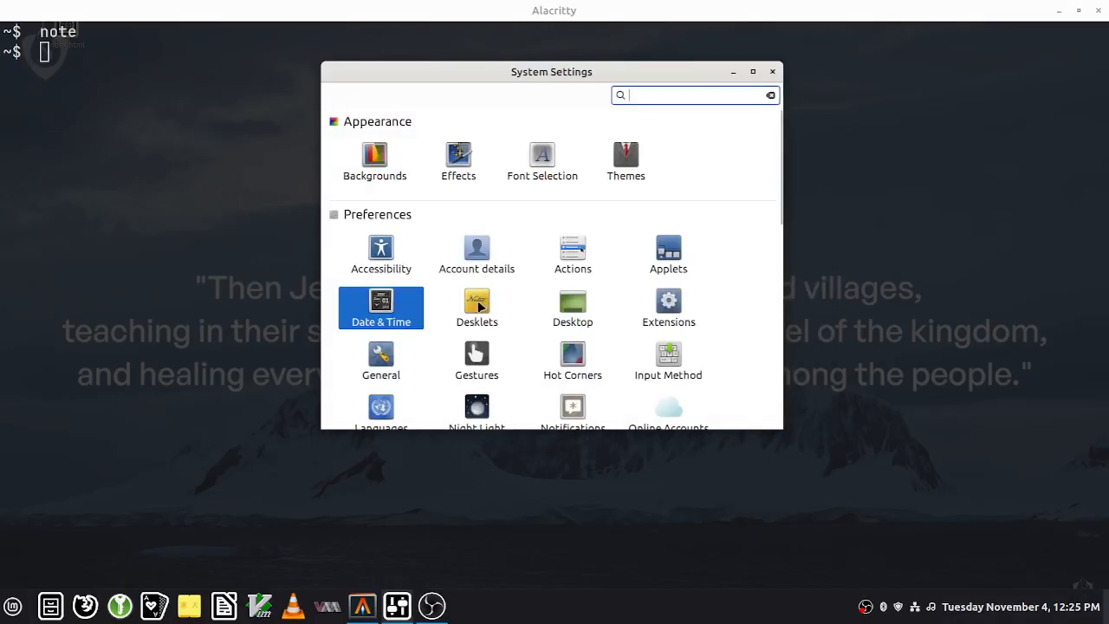
Step: View the available desklets and the desktop icon options in Desktop, returning to the settings overview after each
{"action": "left_click", "coordinate": [478, 307]}
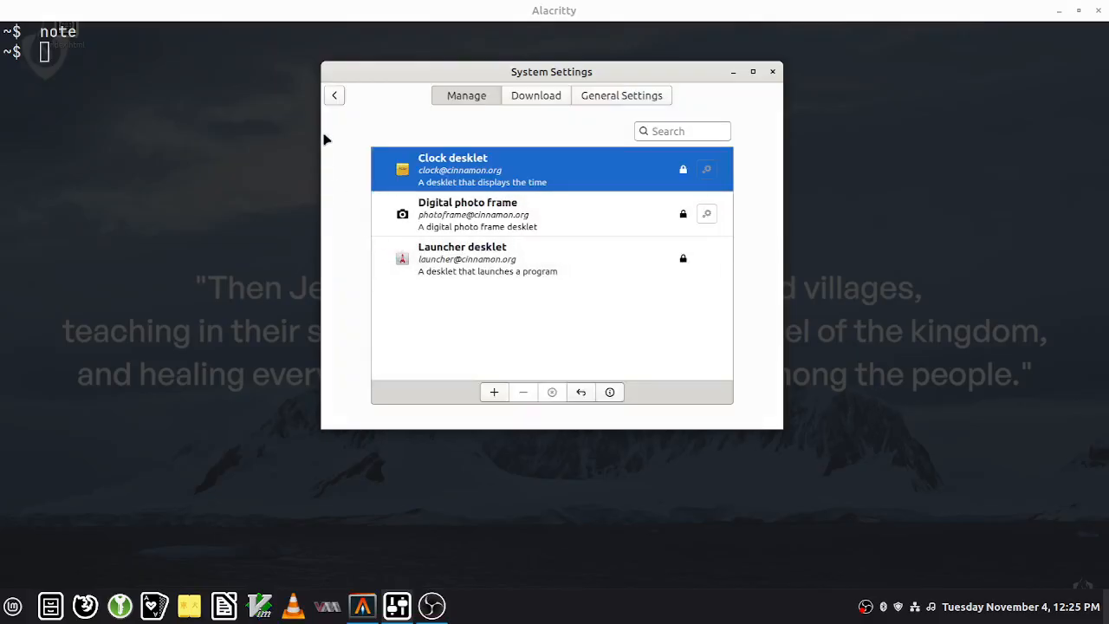
{"action": "left_click", "coordinate": [336, 98]}
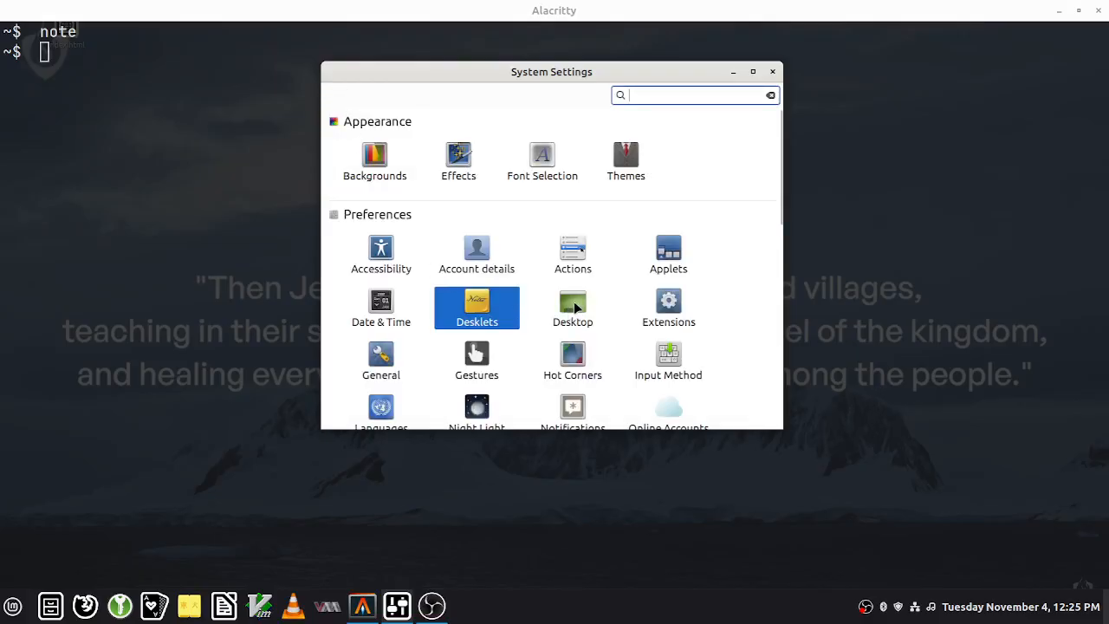
{"action": "left_click", "coordinate": [573, 307]}
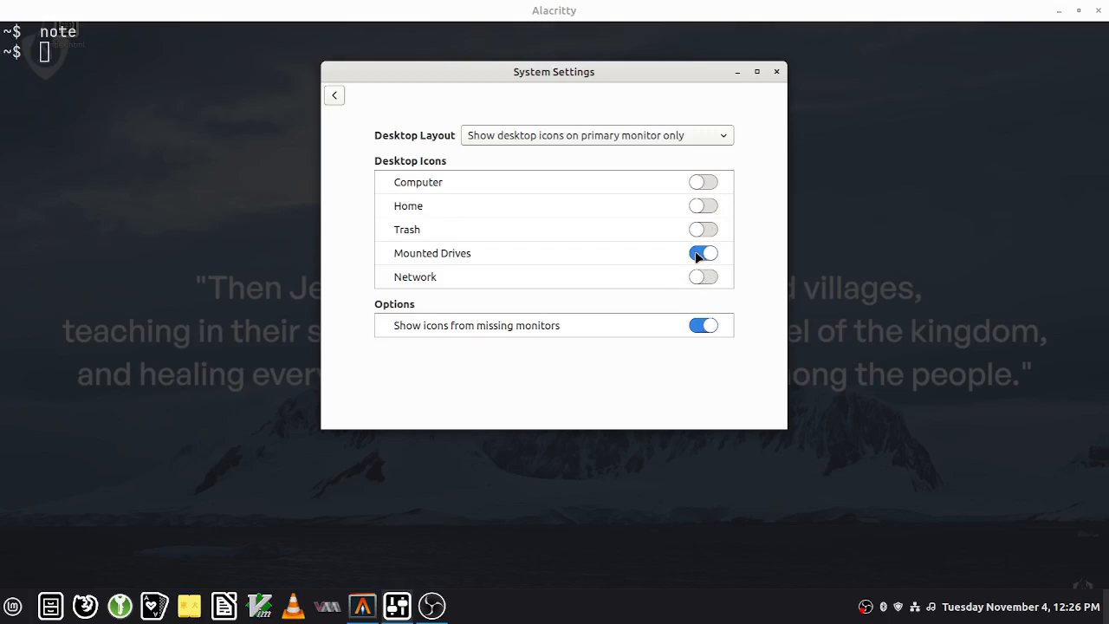
{"action": "left_click", "coordinate": [334, 96]}
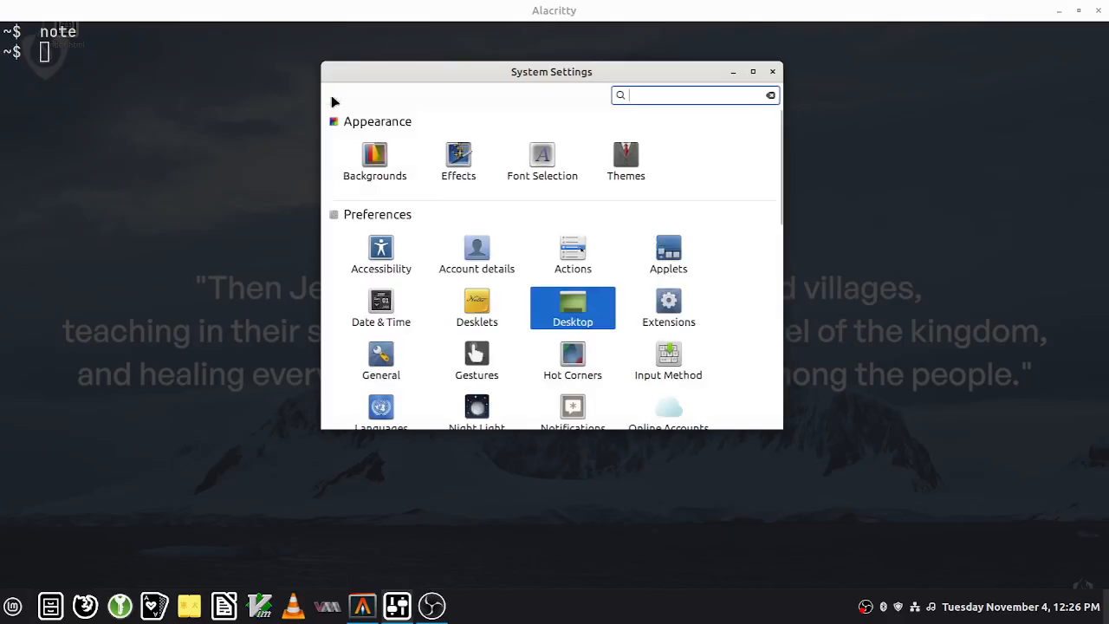
Step: Look through the Extensions page and the General compositor and memory limit options, then return to the settings overview
{"action": "left_click", "coordinate": [674, 304]}
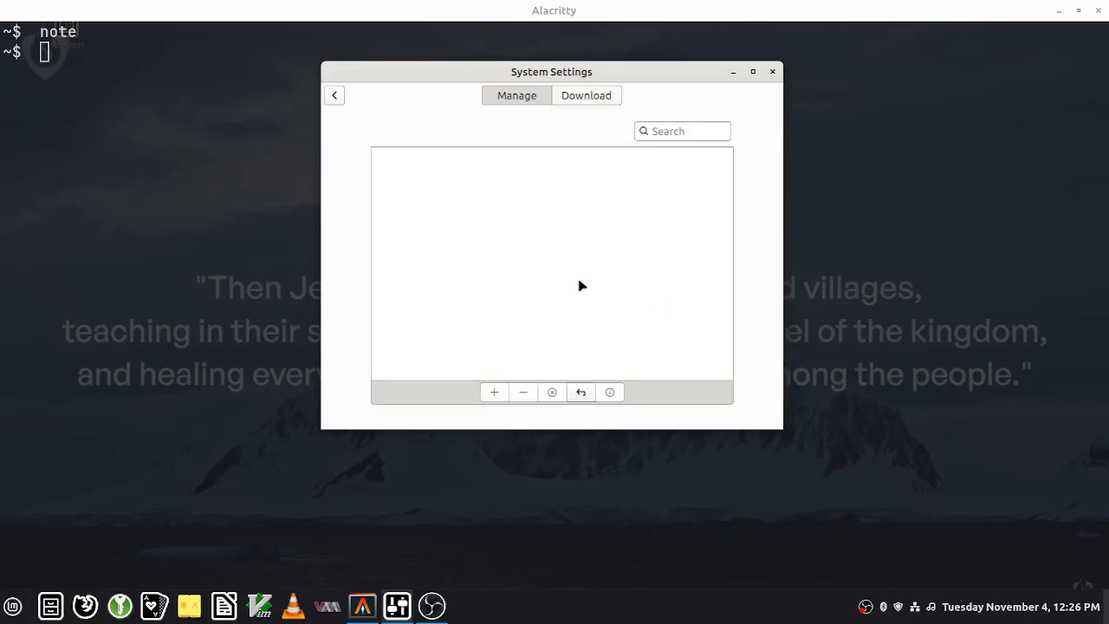
{"action": "left_click", "coordinate": [335, 96]}
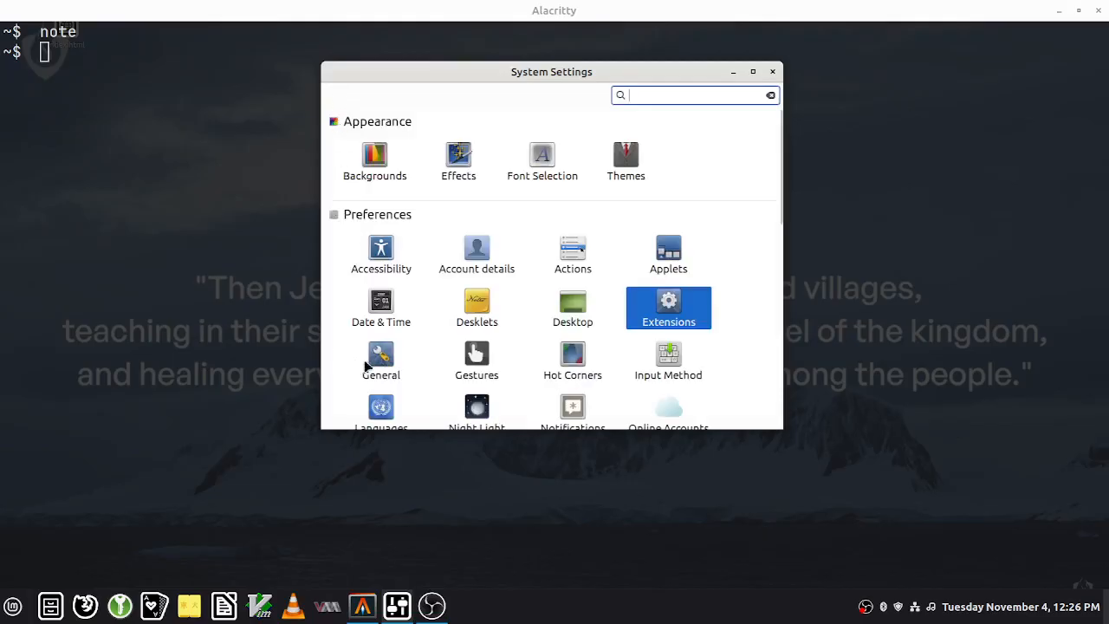
{"action": "left_click", "coordinate": [382, 364]}
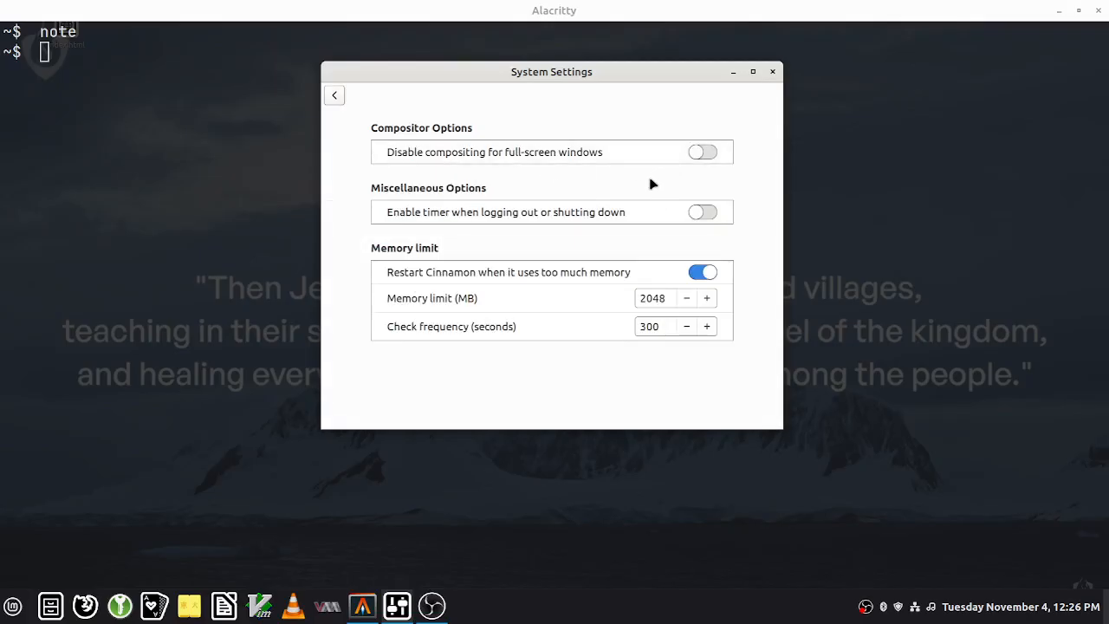
{"action": "left_click", "coordinate": [336, 98]}
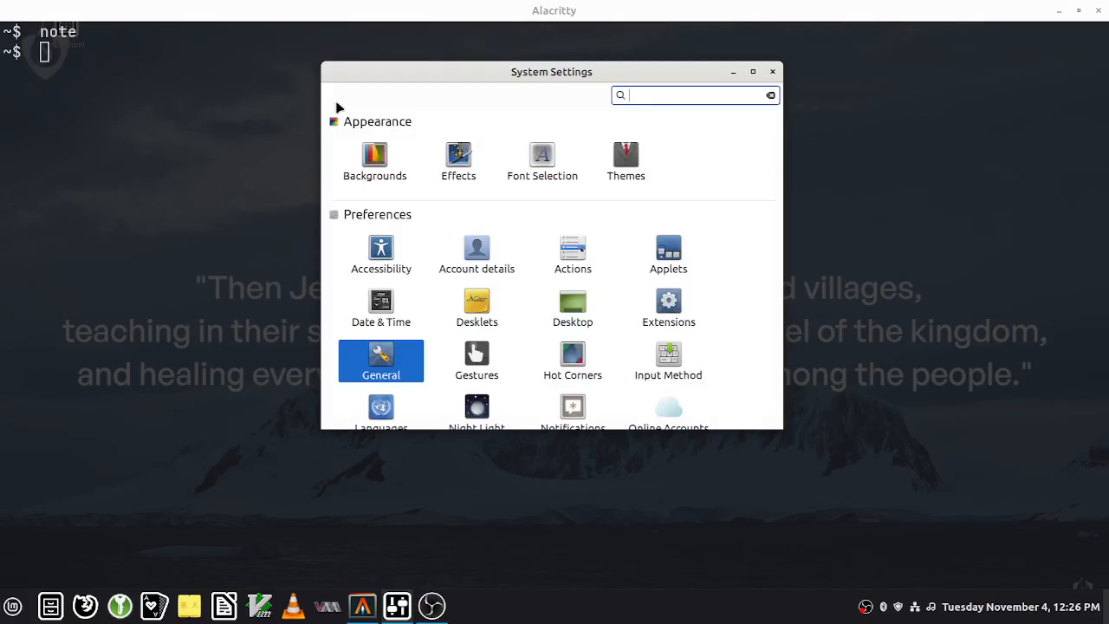
Step: View the Gestures page and the Hot Corners options, returning to the settings overview after each
{"action": "left_click", "coordinate": [479, 357]}
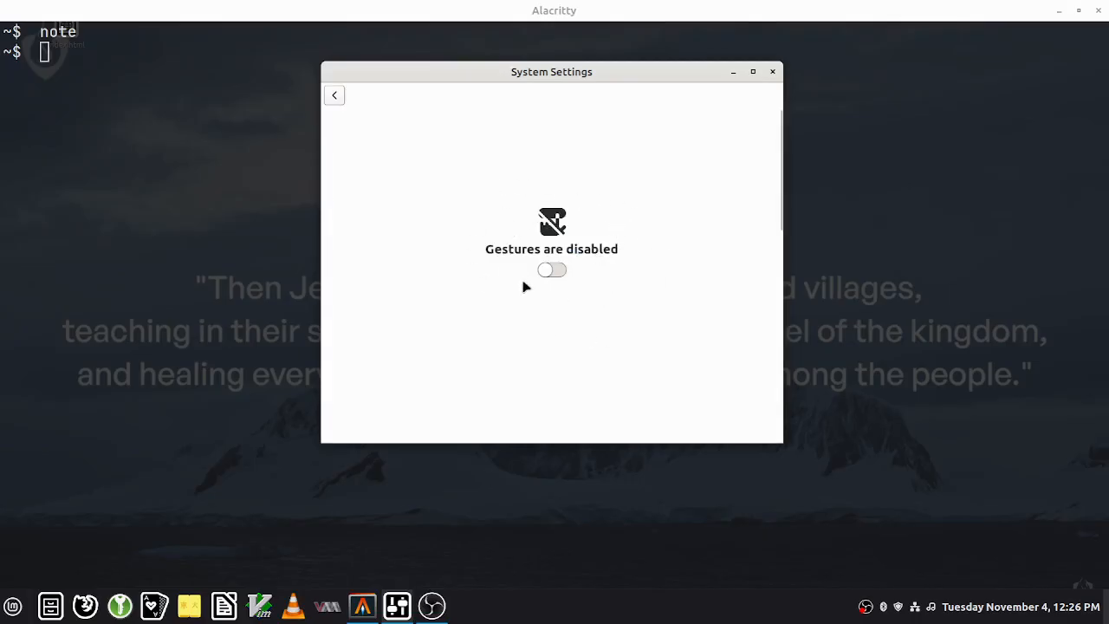
{"action": "left_click", "coordinate": [335, 95]}
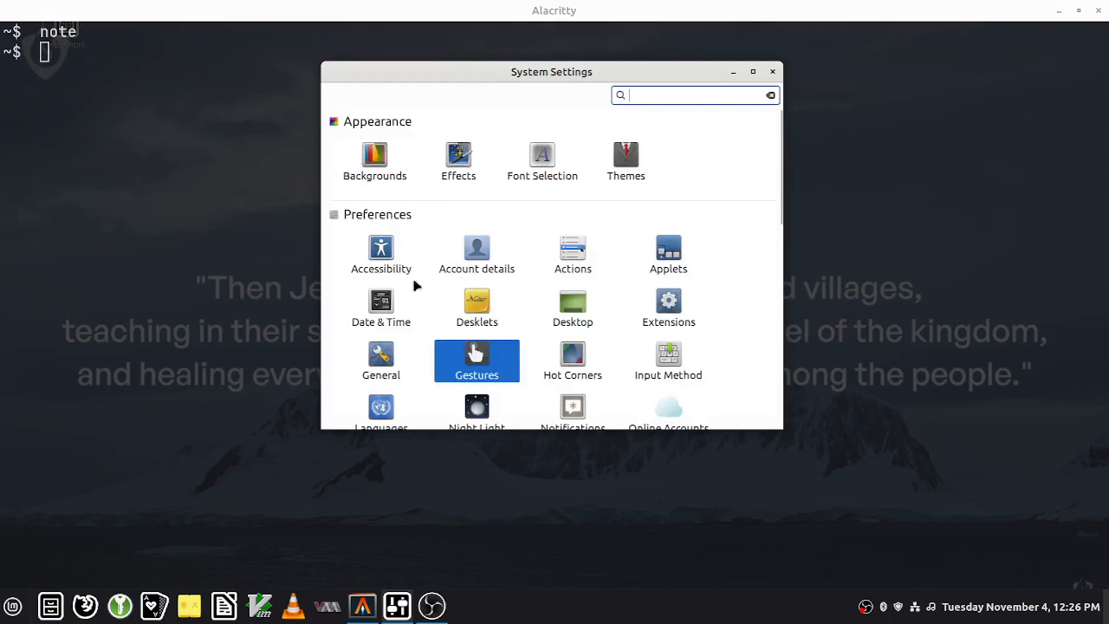
{"action": "left_click", "coordinate": [583, 357]}
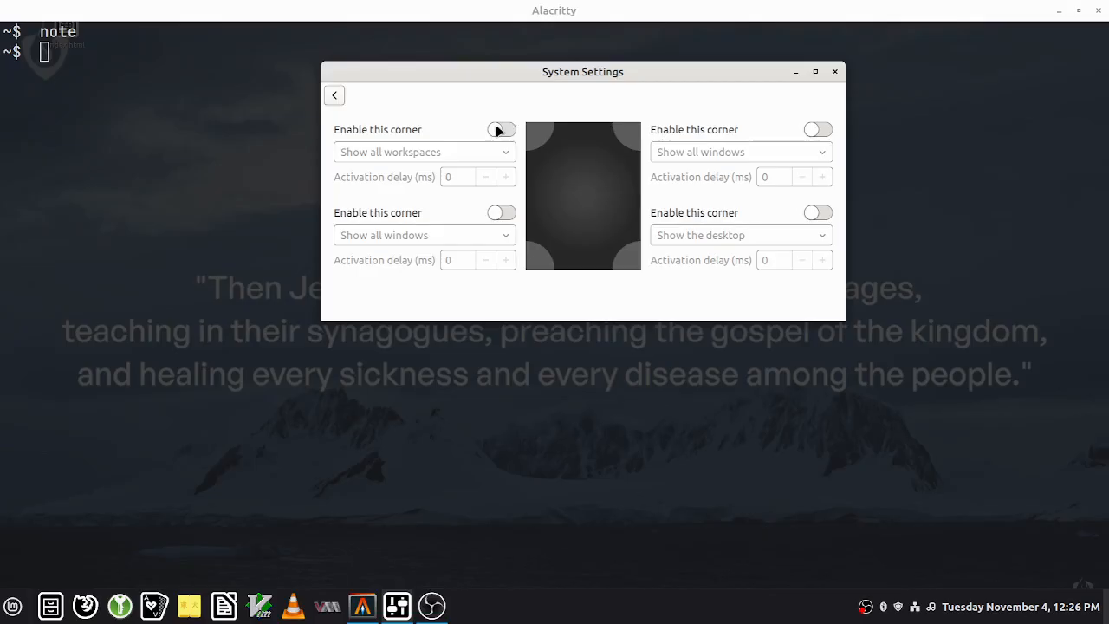
{"action": "left_click", "coordinate": [337, 97]}
Step: Enable night light with the Automatic schedule and return to the settings overview
{"action": "scroll", "coordinate": [728, 360], "scroll_direction": "down", "scroll_amount": 3}
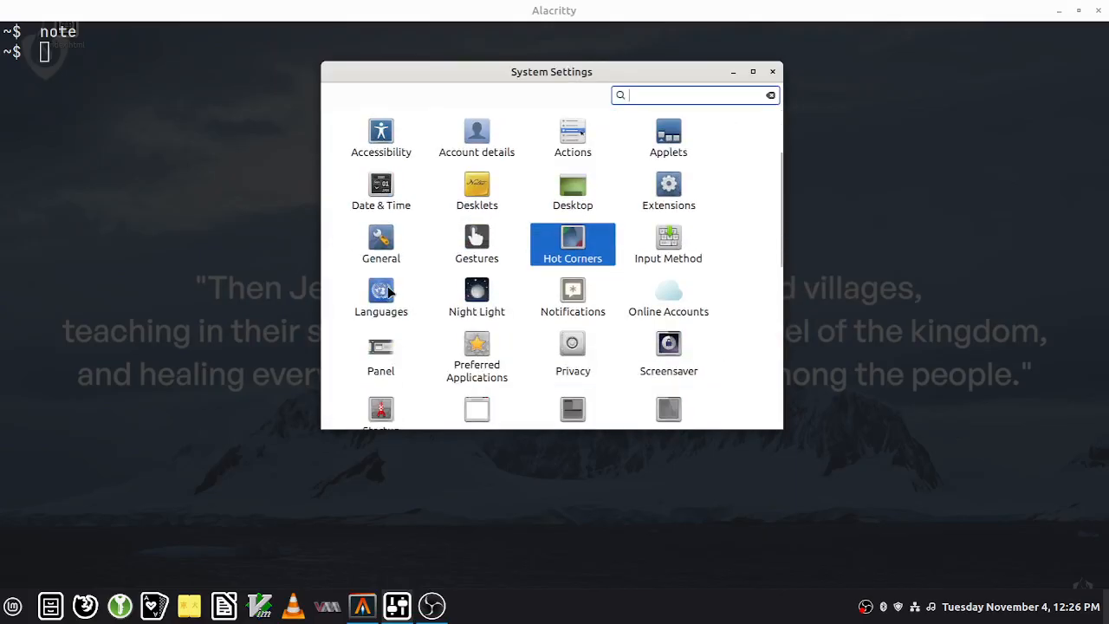
{"action": "left_click", "coordinate": [479, 294]}
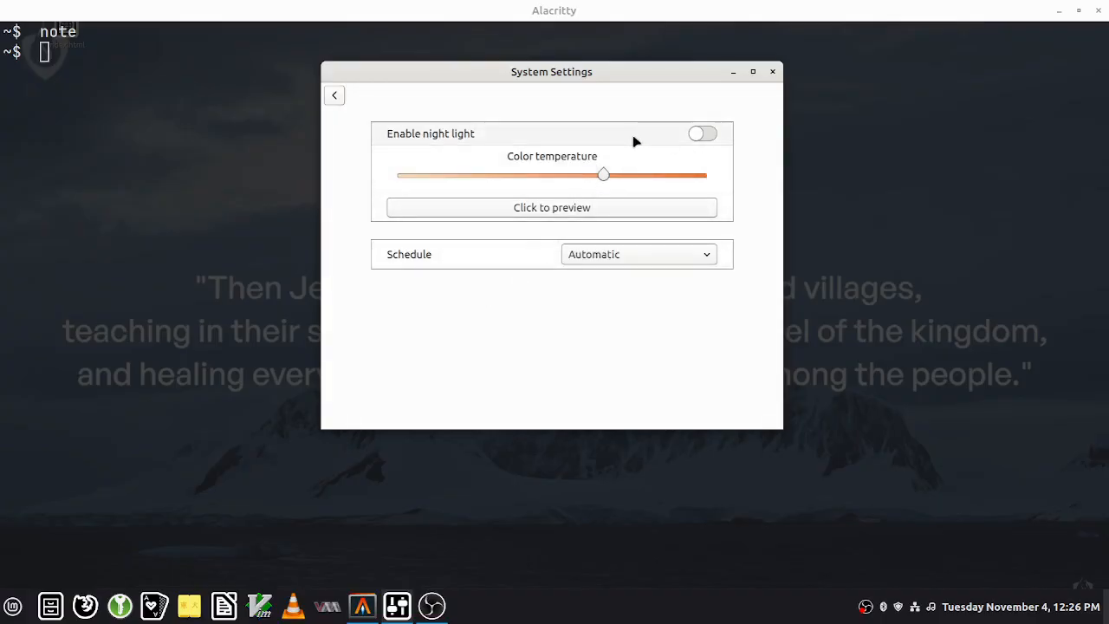
{"action": "left_click", "coordinate": [711, 136]}
{"action": "left_click", "coordinate": [664, 255]}
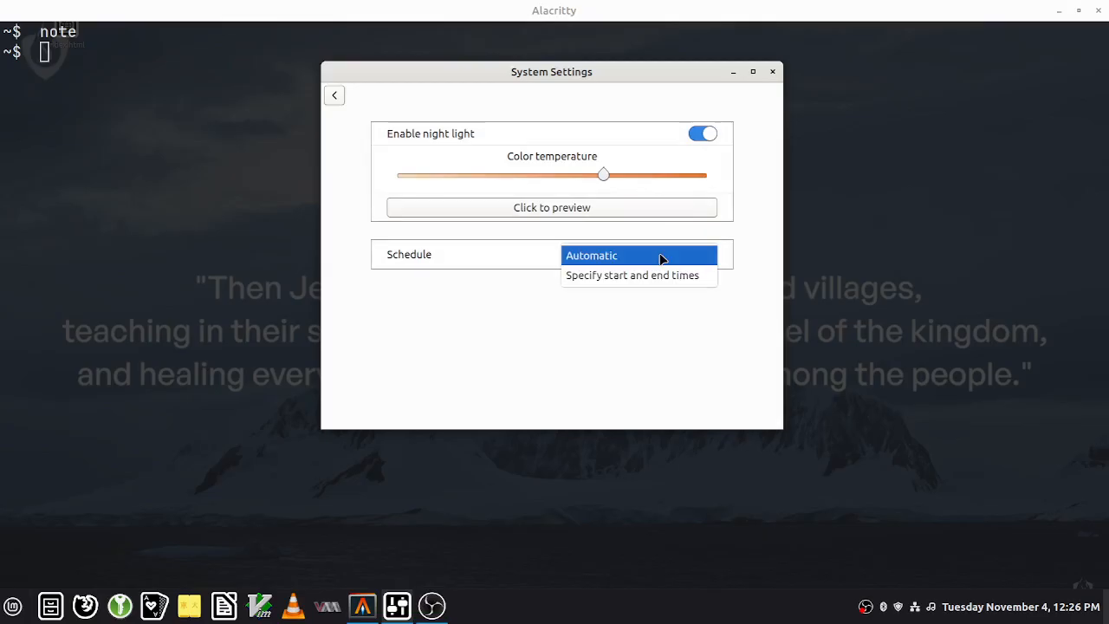
{"action": "left_click", "coordinate": [648, 256]}
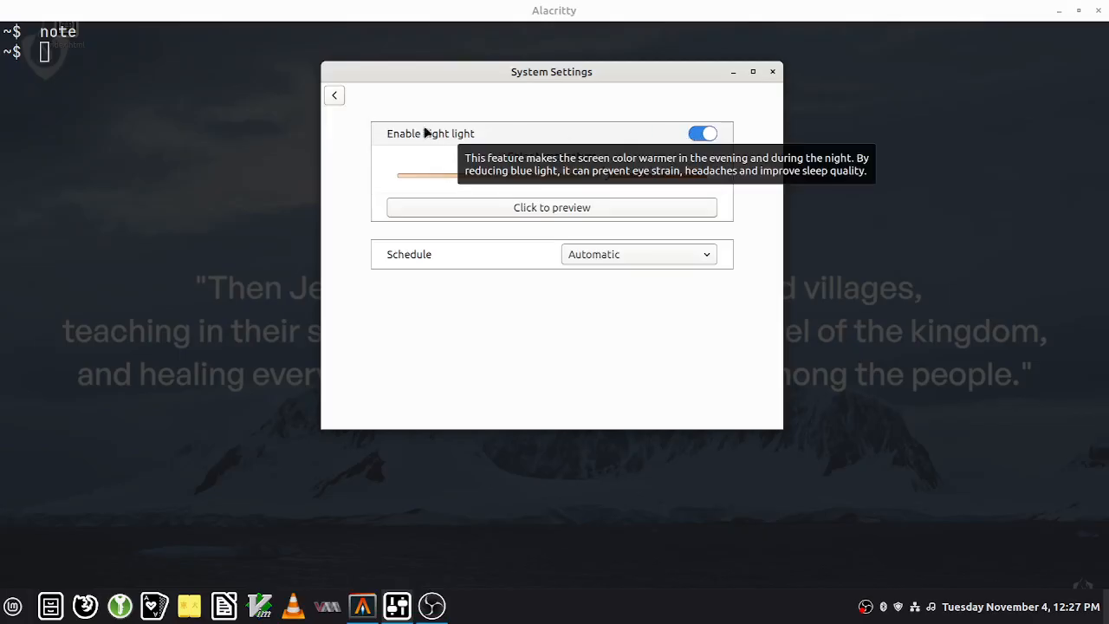
{"action": "left_click", "coordinate": [338, 101]}
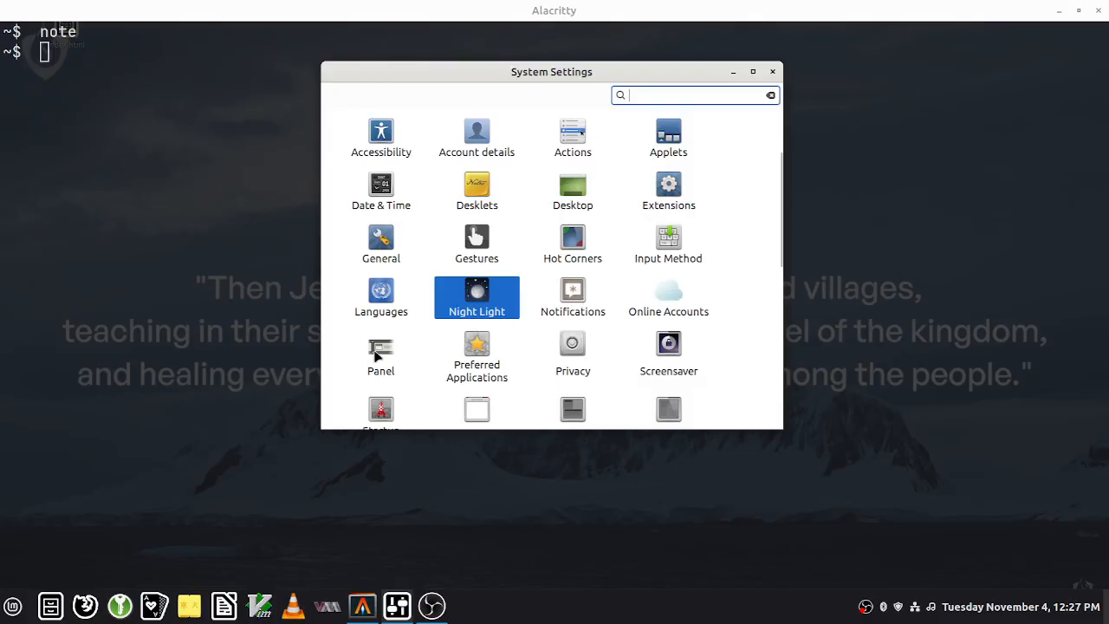
Step: Review the visibility, height and appearance options in the Panel settings and return to the settings overview
{"action": "left_click", "coordinate": [344, 353]}
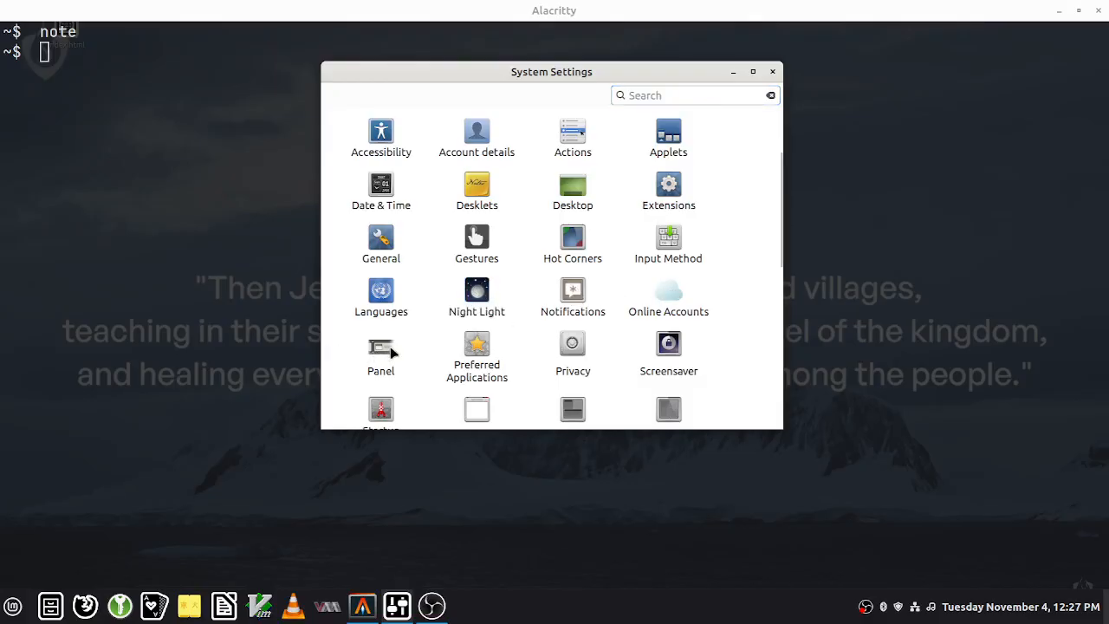
{"action": "left_click", "coordinate": [390, 351]}
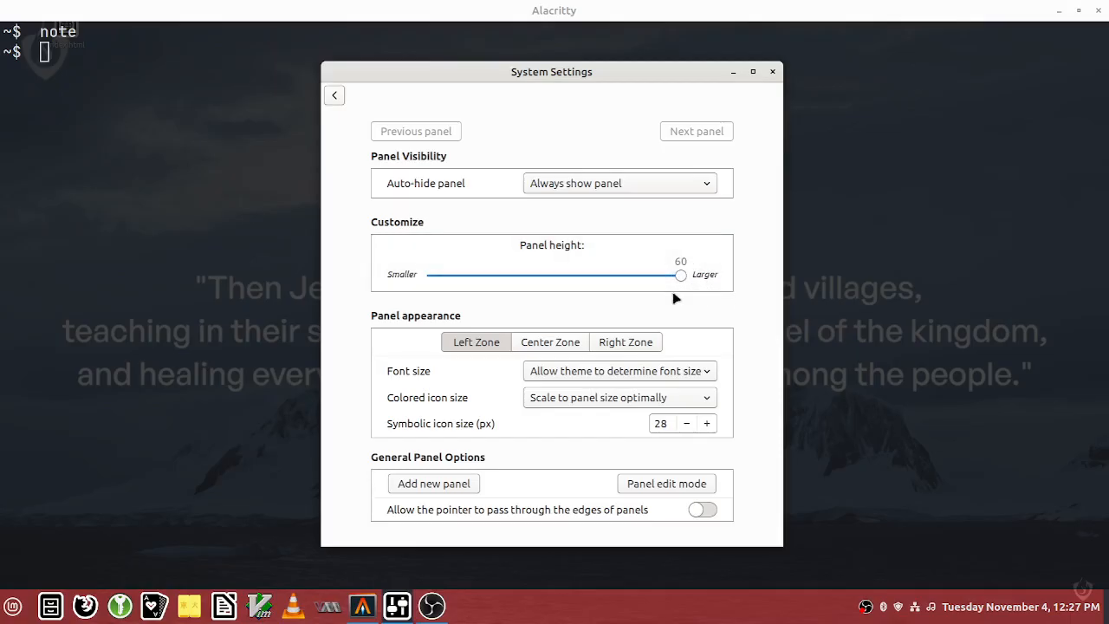
{"action": "left_click", "coordinate": [336, 96]}
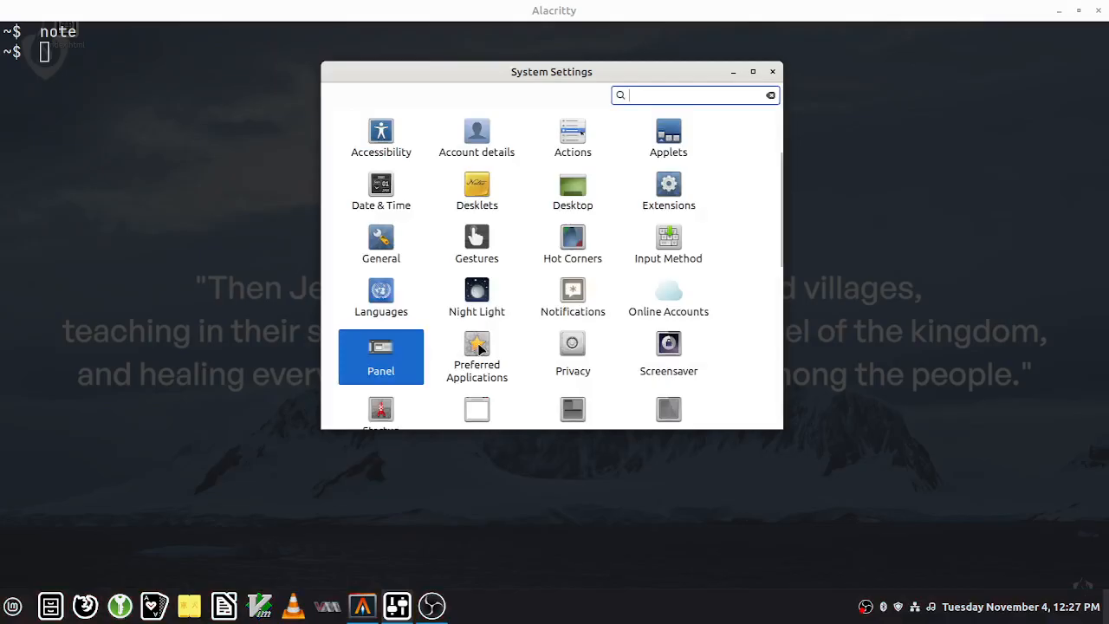
Step: Set VLC media player as the preferred application for music and video, check the remaining defaults, and return to the settings overview
{"action": "left_click", "coordinate": [479, 348]}
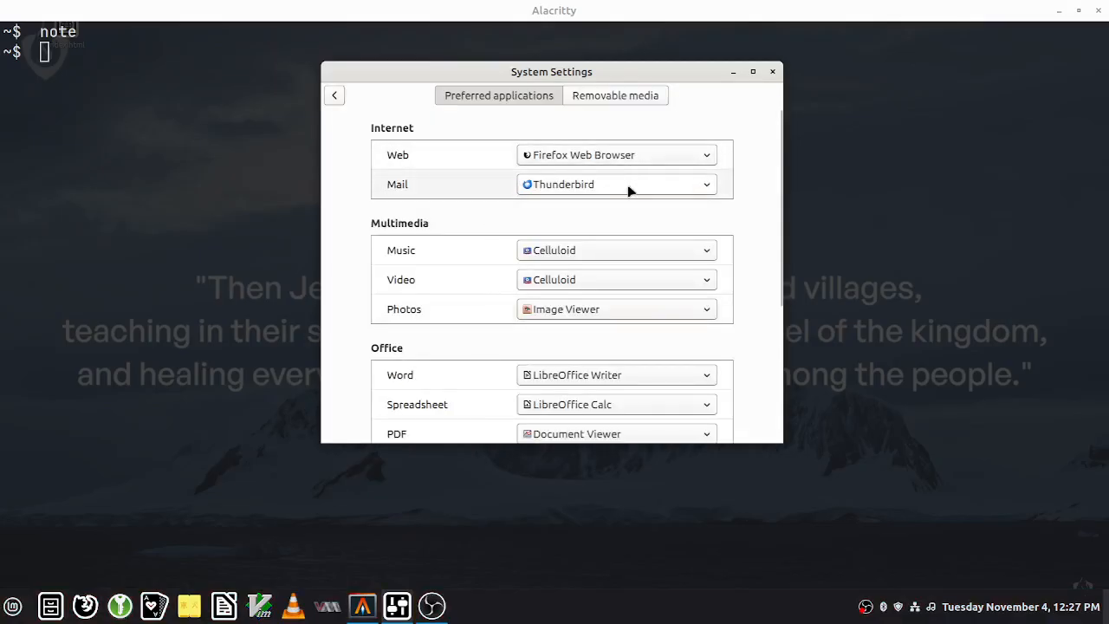
{"action": "left_click", "coordinate": [609, 252]}
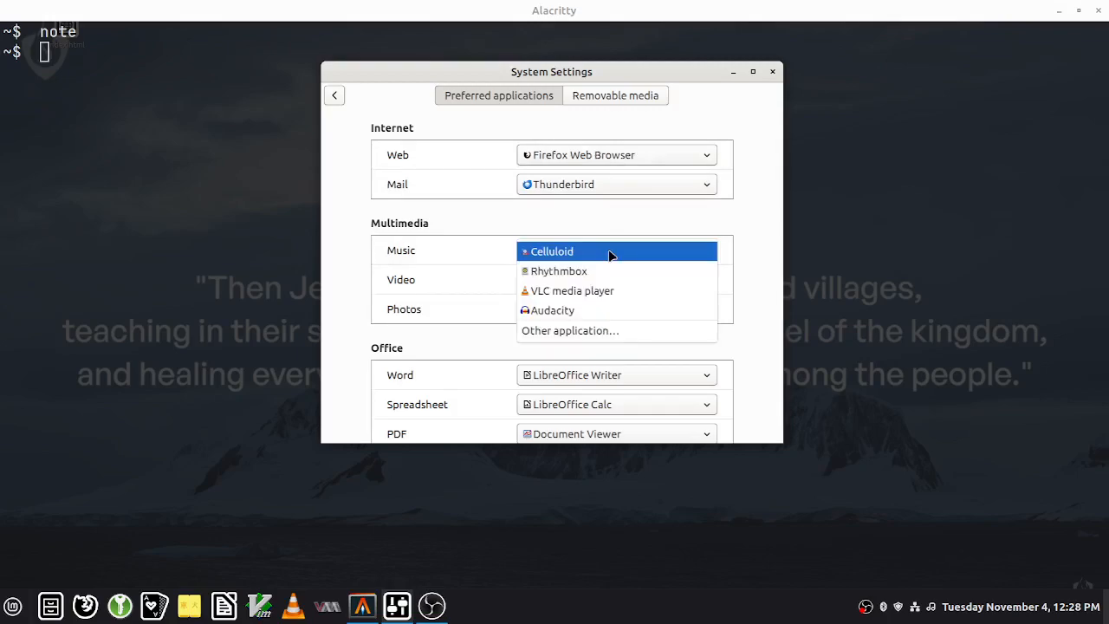
{"action": "left_click", "coordinate": [613, 286]}
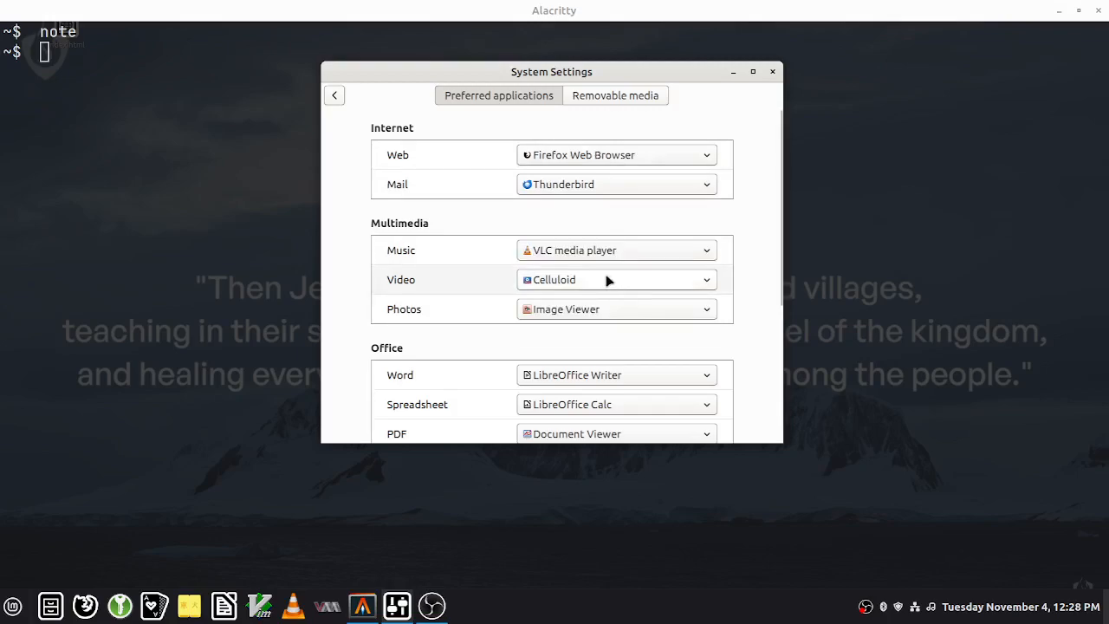
{"action": "left_click", "coordinate": [607, 279]}
{"action": "left_click", "coordinate": [581, 302]}
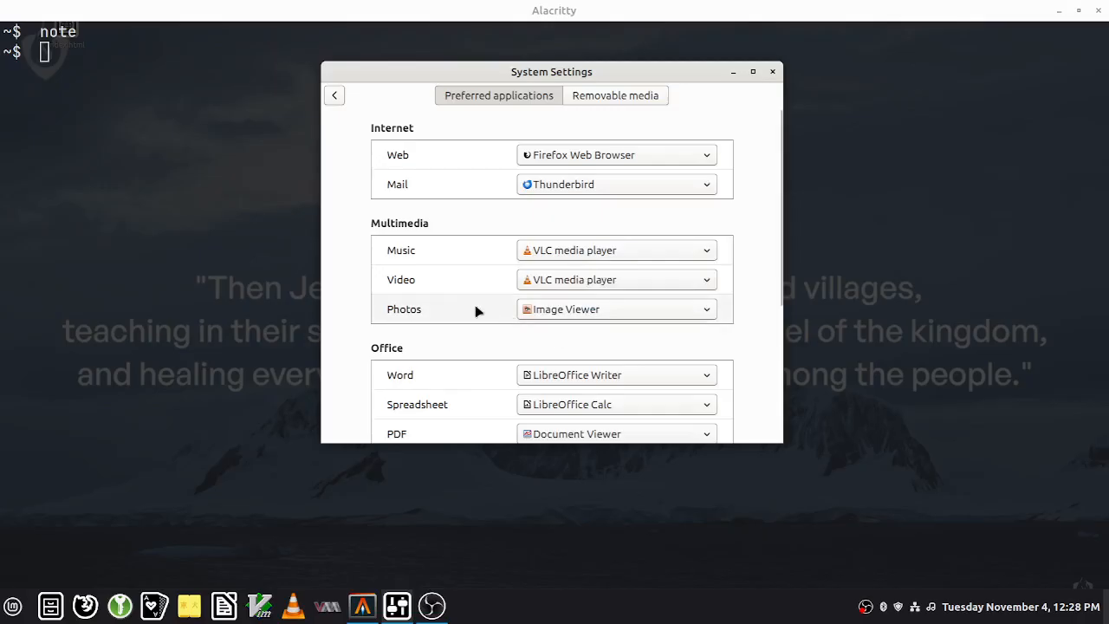
{"action": "scroll", "coordinate": [468, 298], "scroll_direction": "down", "scroll_amount": 3}
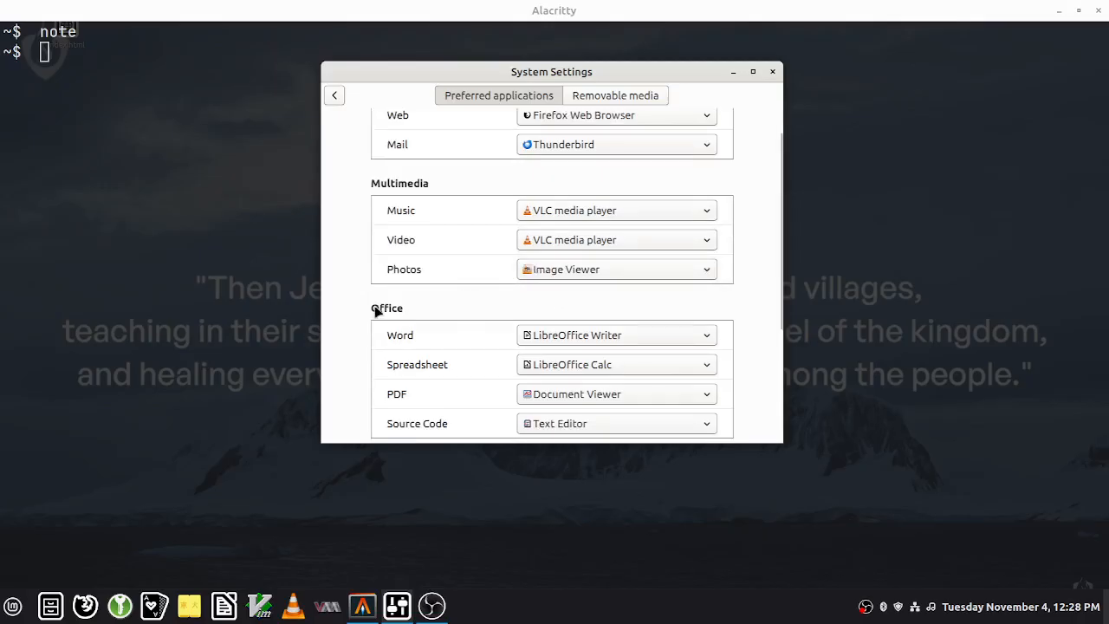
{"action": "scroll", "coordinate": [352, 308], "scroll_direction": "down", "scroll_amount": 3}
{"action": "scroll", "coordinate": [352, 308], "scroll_direction": "up", "scroll_amount": 5}
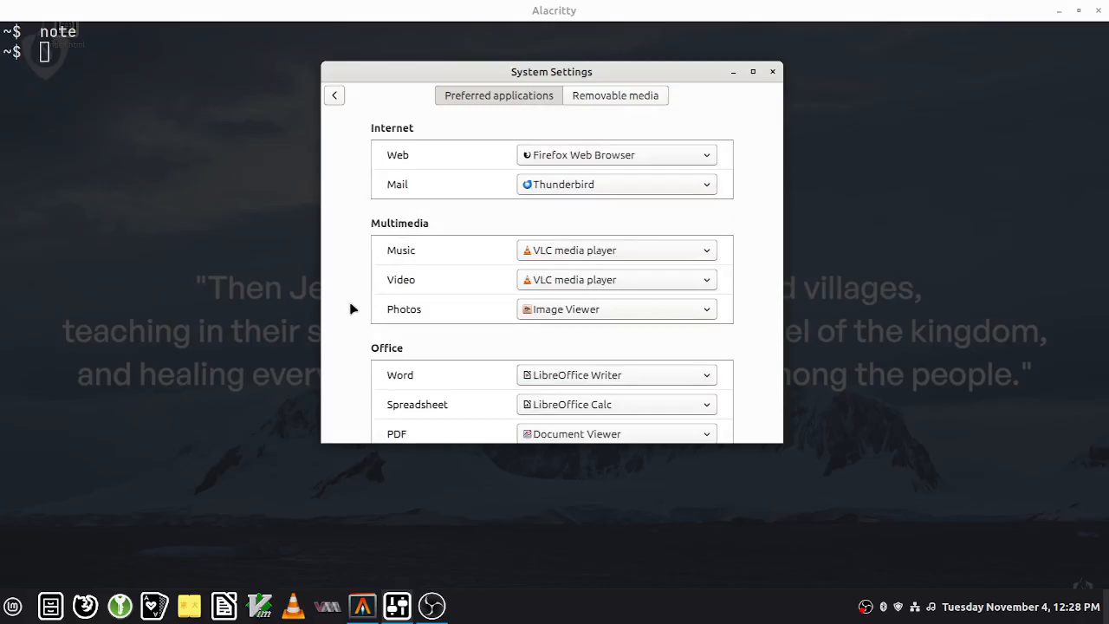
{"action": "left_click", "coordinate": [334, 96]}
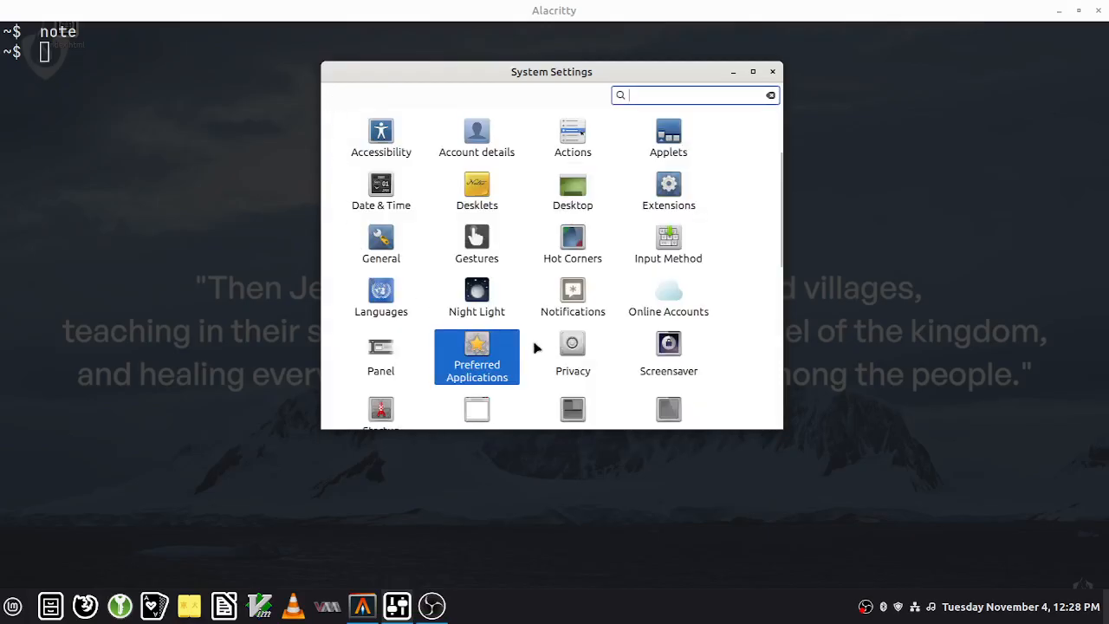
Step: Turn Remember recently accessed files on and off again in the Privacy settings and return to the settings overview
{"action": "left_click", "coordinate": [573, 351]}
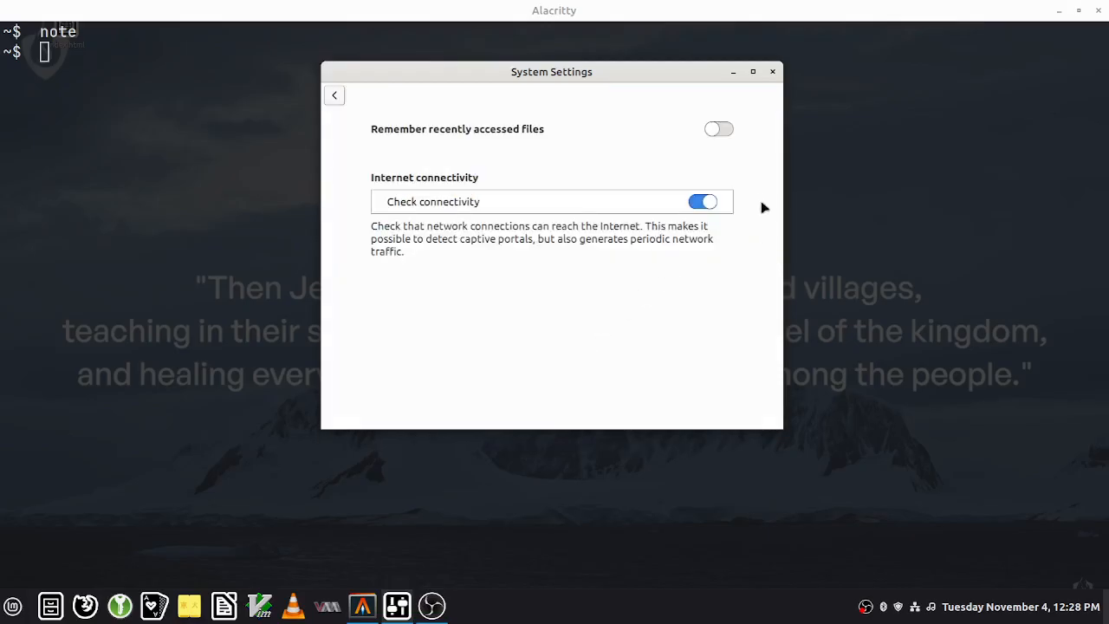
{"action": "left_click", "coordinate": [719, 130]}
{"action": "left_click", "coordinate": [717, 131]}
{"action": "left_click", "coordinate": [336, 98]}
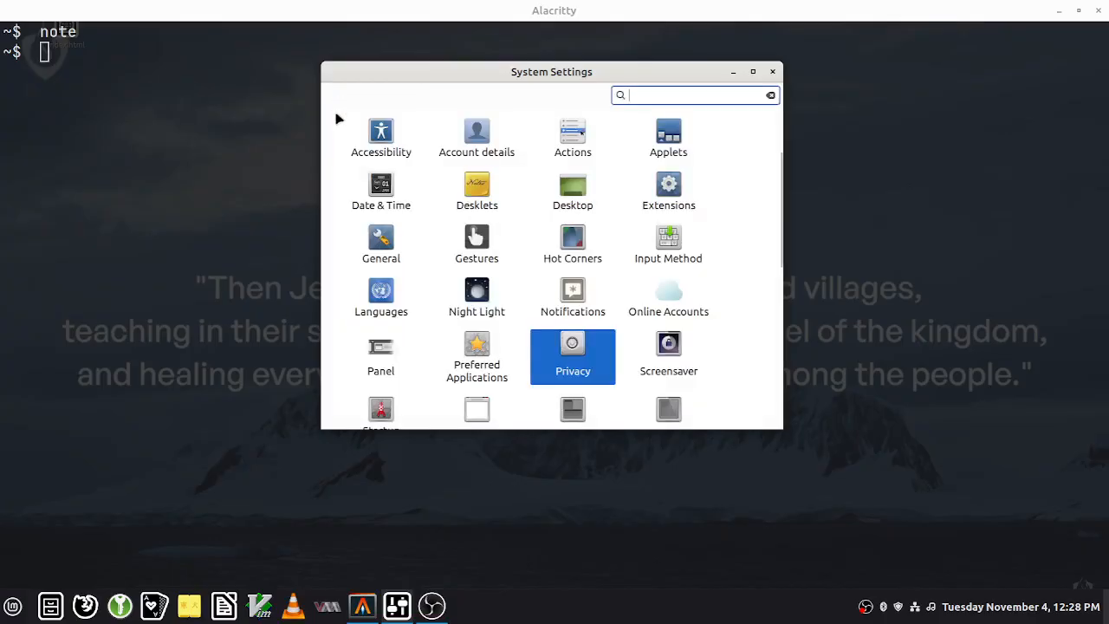
Step: Review the screensaver delay and lock options in the Screensaver settings and return to the settings overview
{"action": "left_click", "coordinate": [680, 356]}
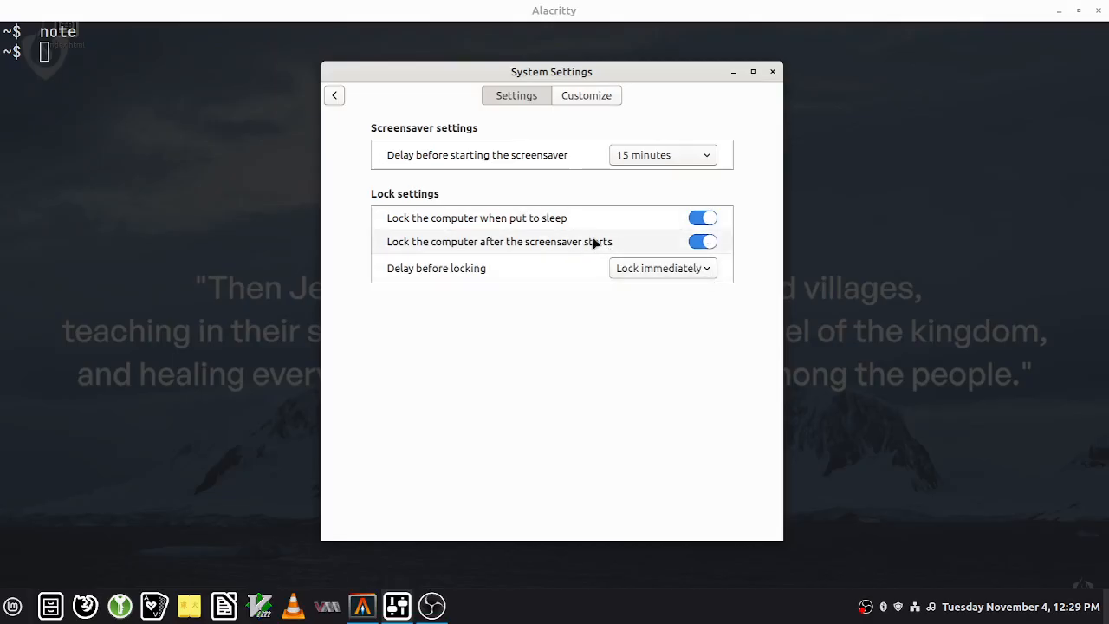
{"action": "left_click", "coordinate": [336, 100]}
Step: Disable the Print Queue Applet in Startup Applications and return to the settings overview
{"action": "scroll", "coordinate": [396, 295], "scroll_direction": "down", "scroll_amount": 3}
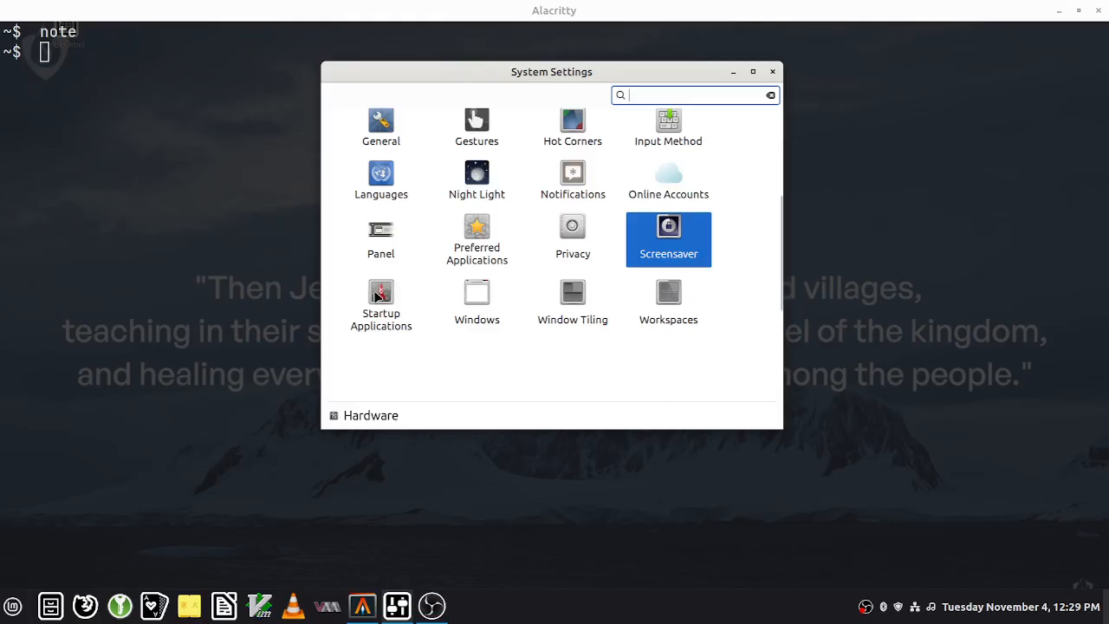
{"action": "left_click", "coordinate": [379, 298]}
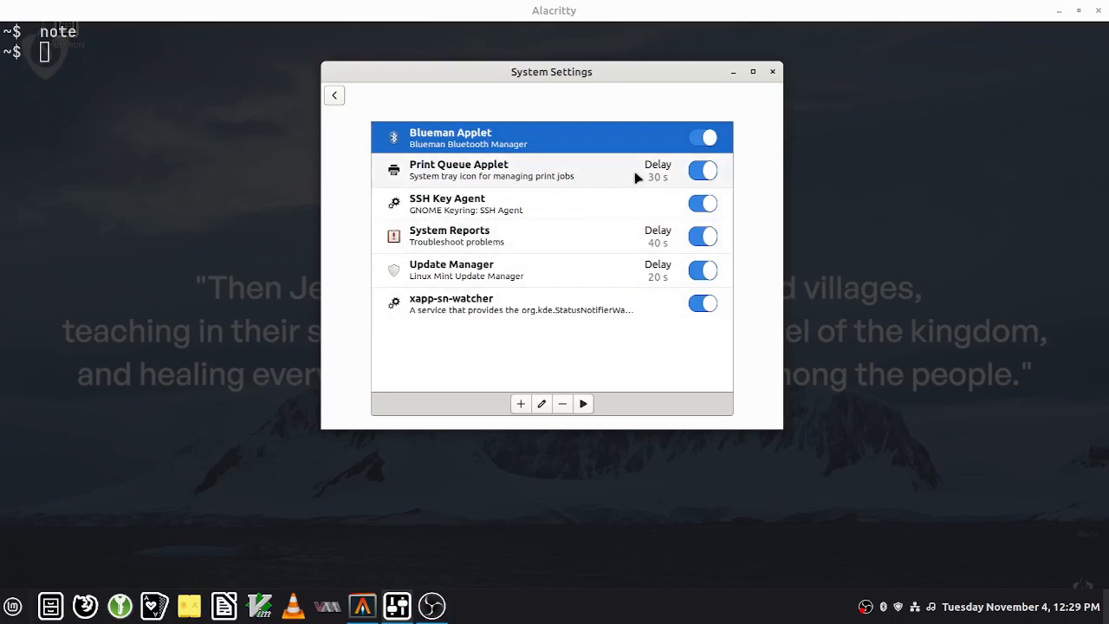
{"action": "left_click", "coordinate": [695, 172]}
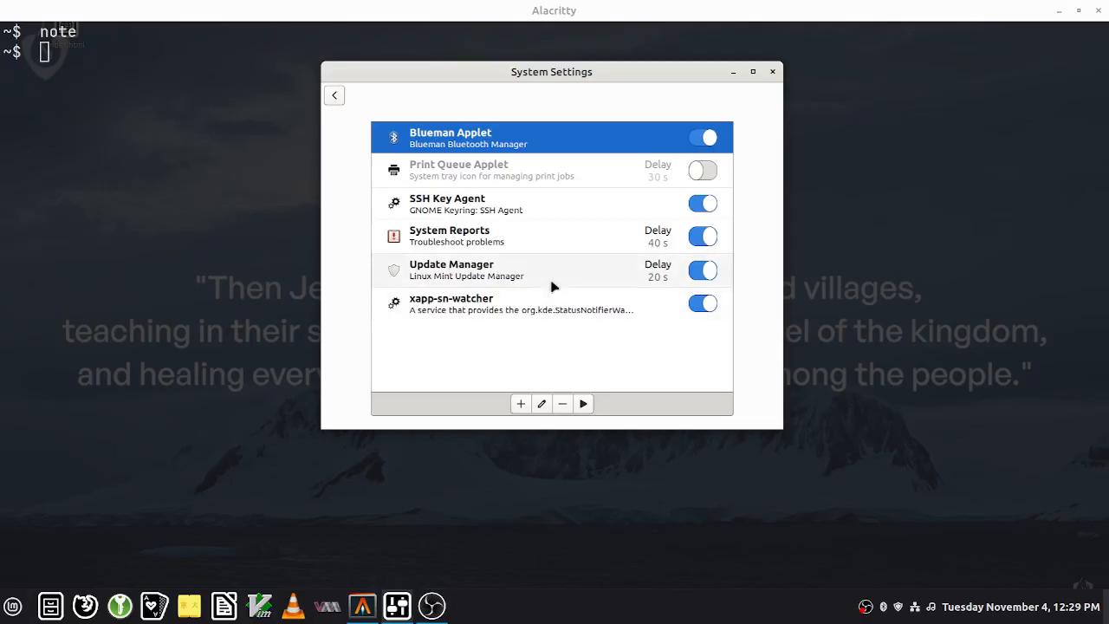
{"action": "left_click", "coordinate": [334, 96]}
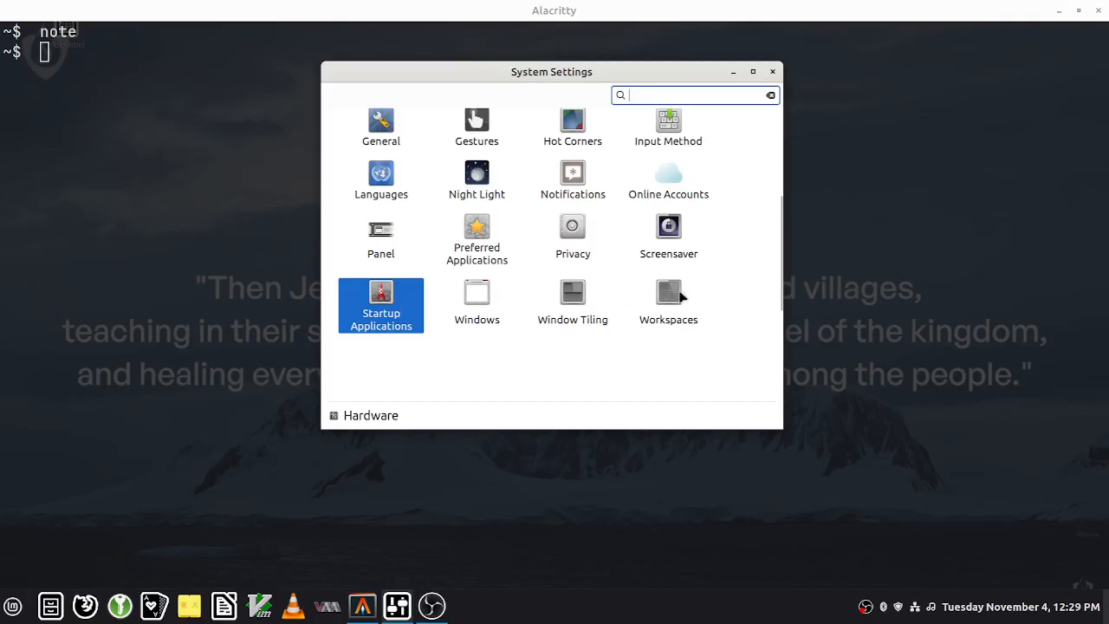
Step: Review the monitor layout, resolution and refresh rate options in the Display settings under Hardware and return to the settings overview
{"action": "scroll", "coordinate": [726, 307], "scroll_direction": "down", "scroll_amount": 3}
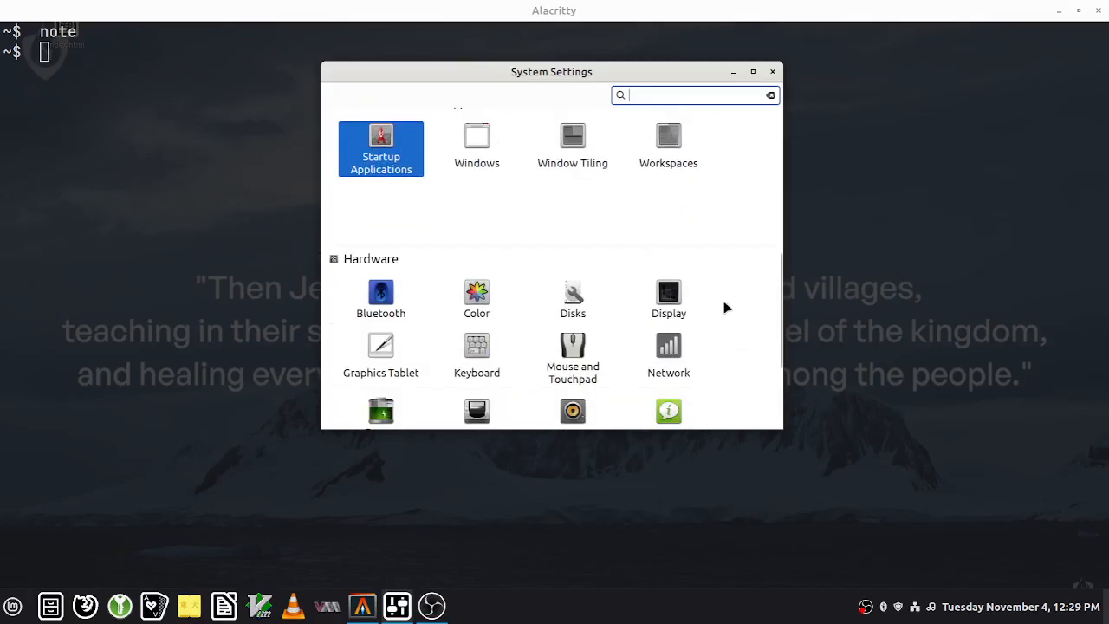
{"action": "scroll", "coordinate": [726, 307], "scroll_direction": "down", "scroll_amount": 2}
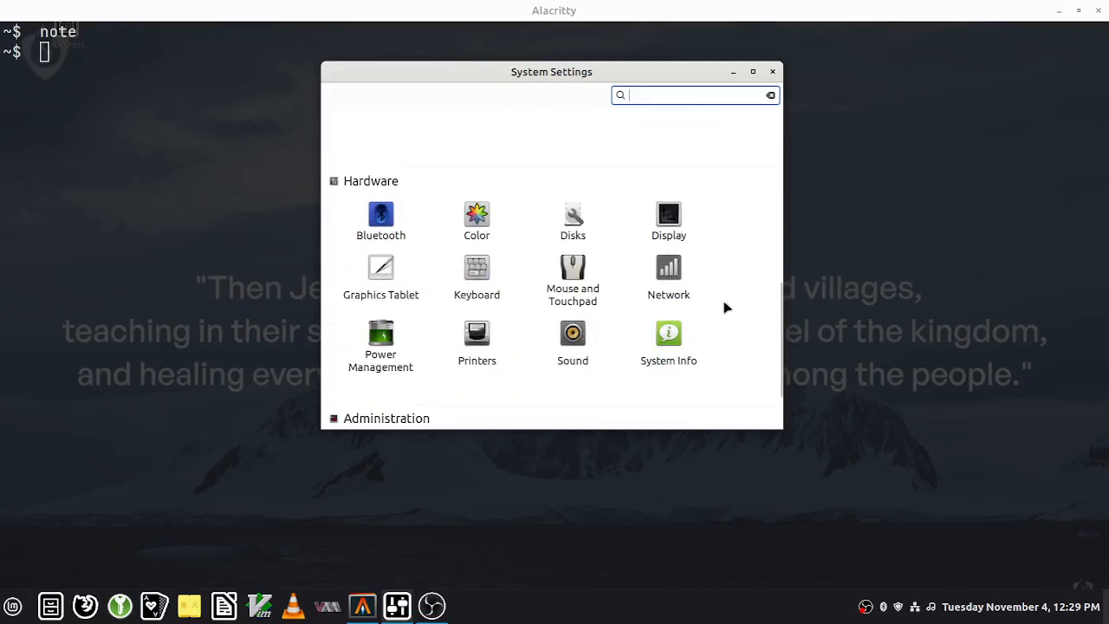
{"action": "left_click", "coordinate": [672, 217]}
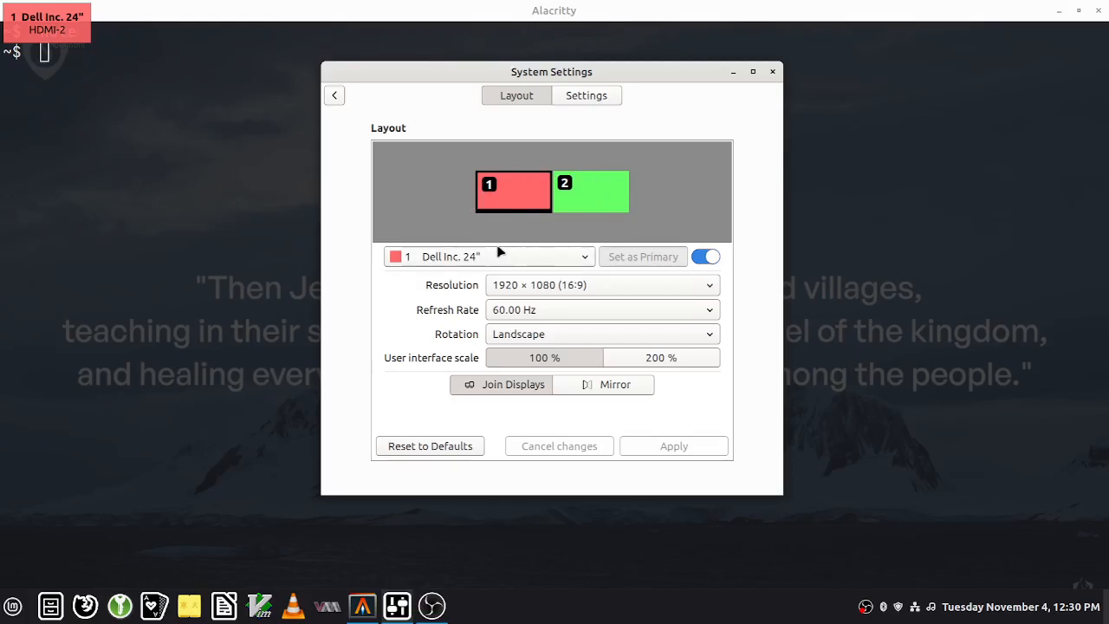
{"action": "left_click", "coordinate": [336, 96]}
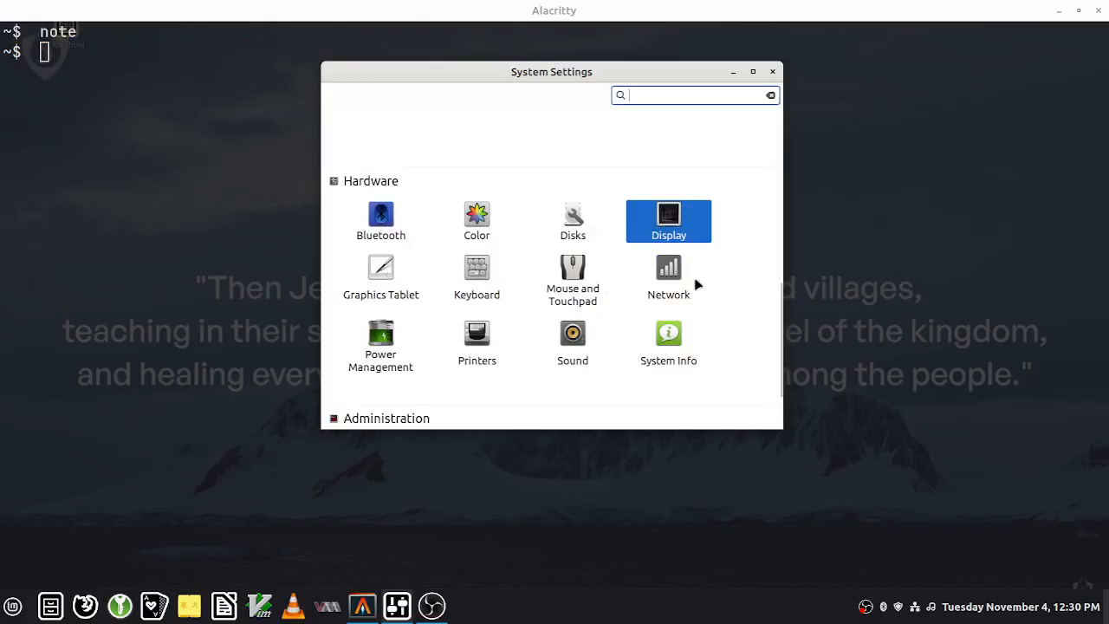
Step: Review the Power Management options and the System Info details, returning to the settings overview after each
{"action": "left_click", "coordinate": [383, 337]}
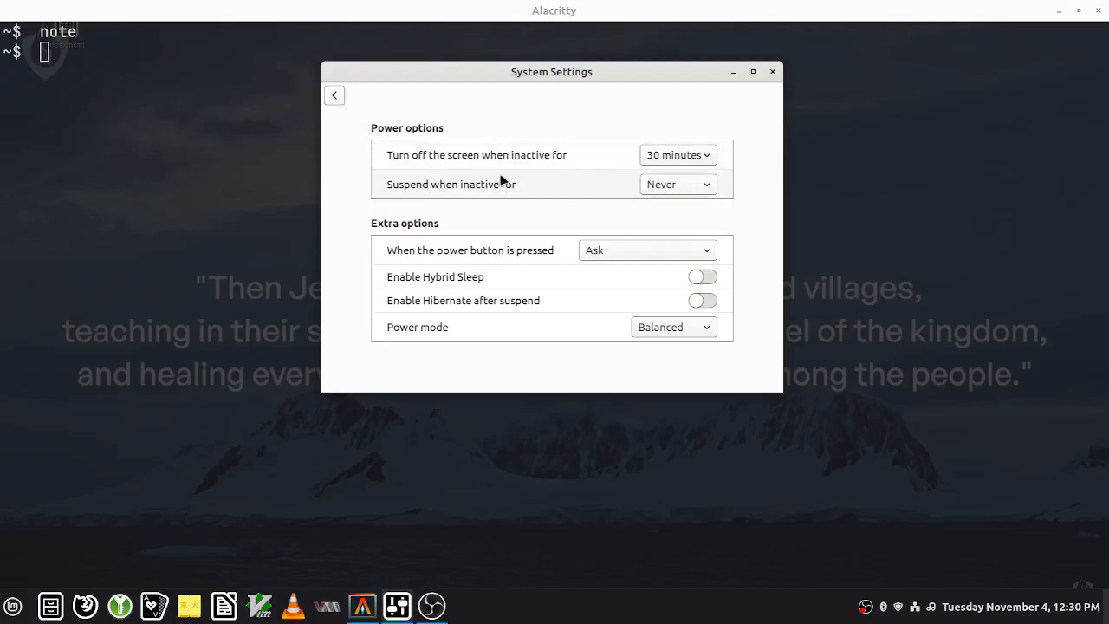
{"action": "left_click", "coordinate": [334, 98]}
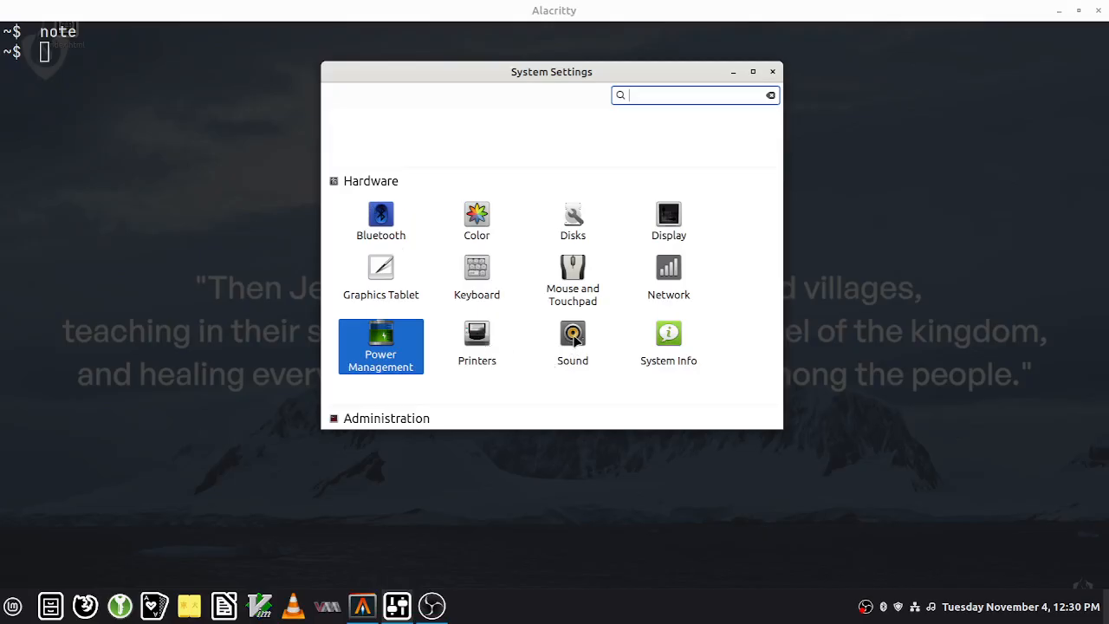
{"action": "left_click", "coordinate": [685, 360]}
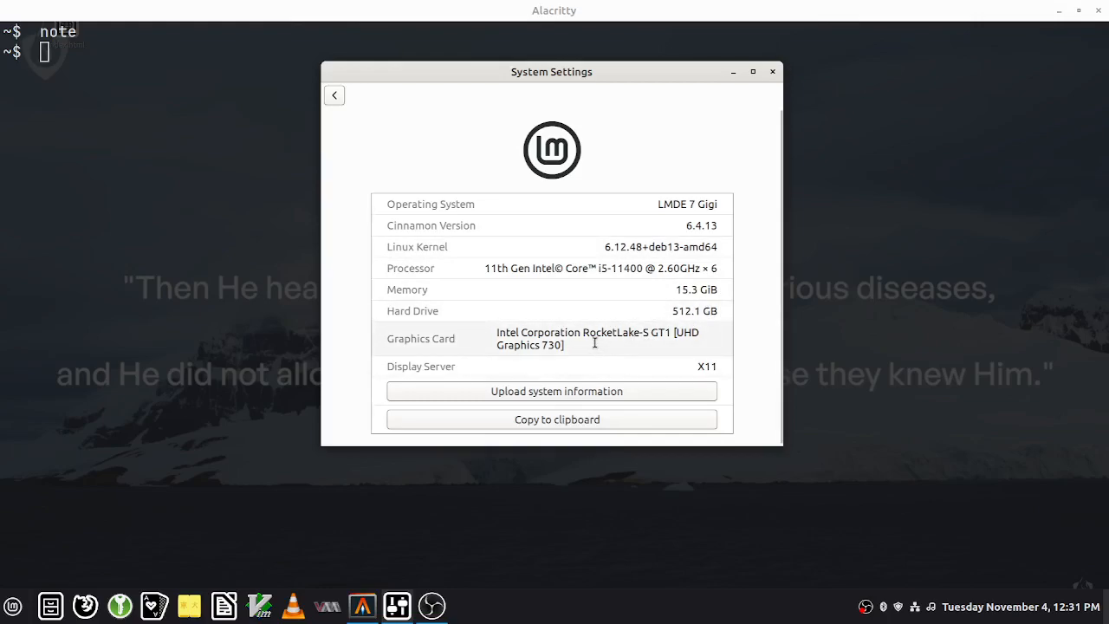
{"action": "left_click", "coordinate": [333, 96]}
Step: Reposition and enlarge the System Settings window to fit five icons per Preferences row, and look through its categories
{"action": "scroll", "coordinate": [428, 260], "scroll_direction": "down", "scroll_amount": 2}
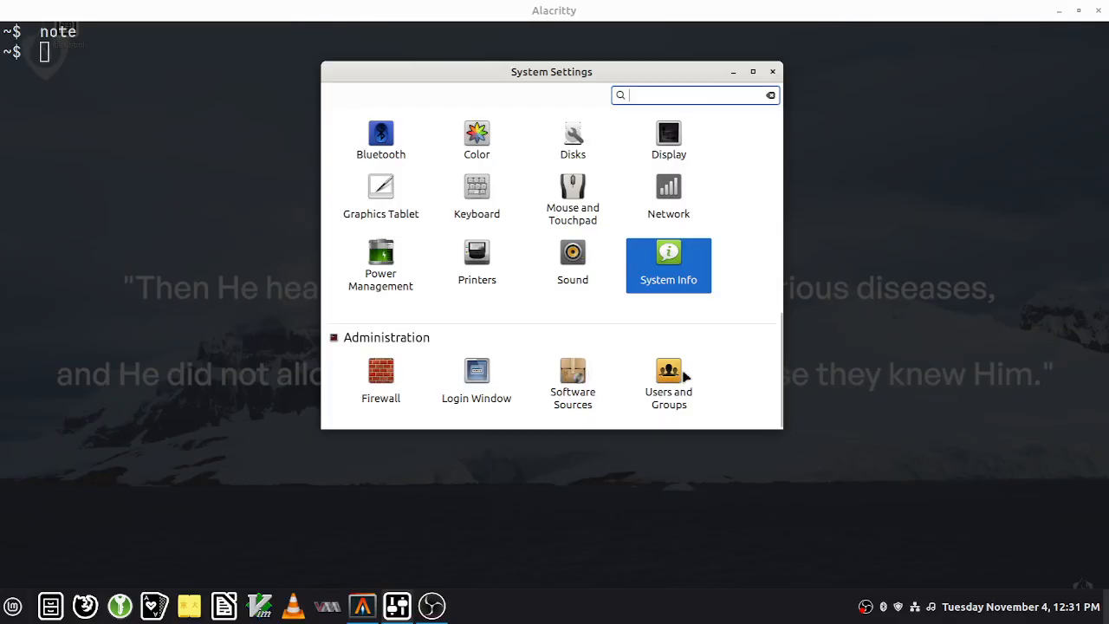
{"action": "scroll", "coordinate": [574, 335], "scroll_direction": "up", "scroll_amount": 6}
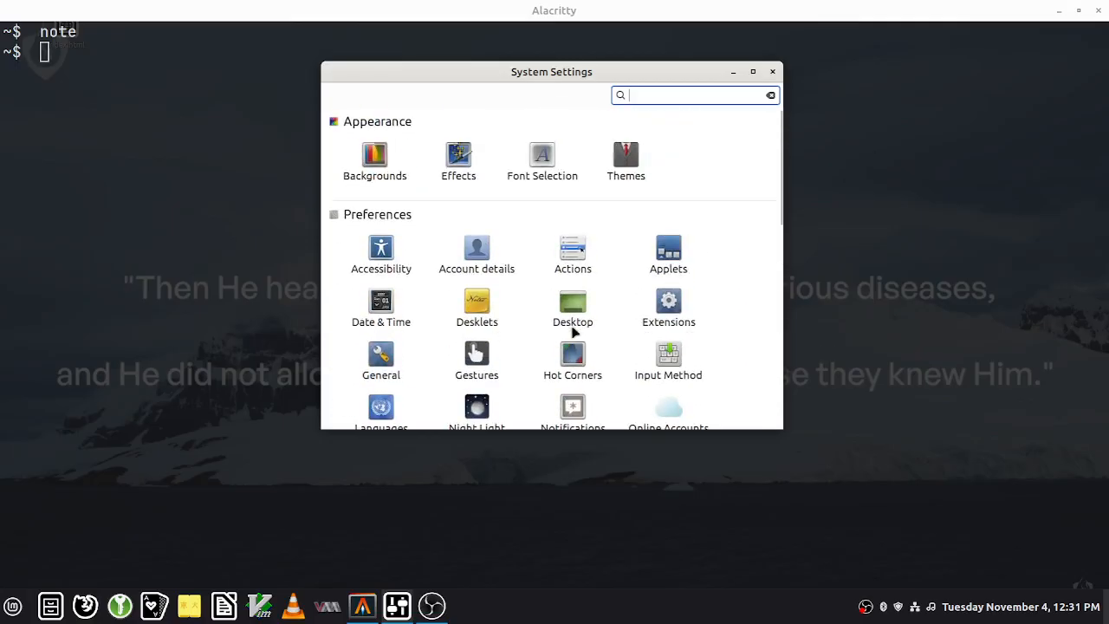
{"action": "left_click_drag", "start_coordinate": [664, 79], "coordinate": [599, 78]}
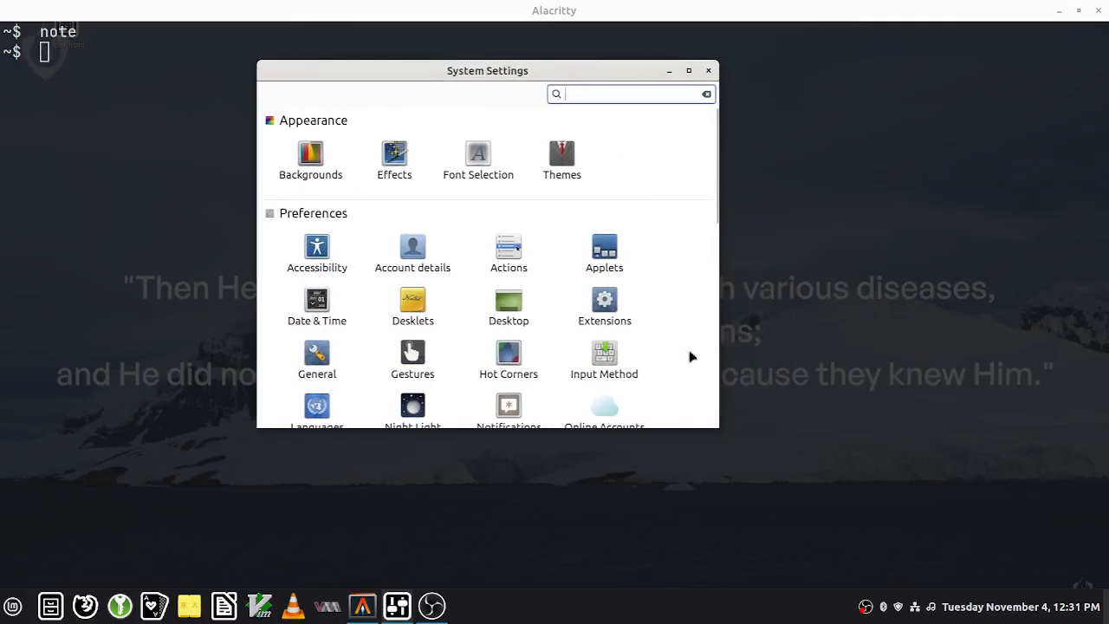
{"action": "left_click_drag", "start_coordinate": [718, 426], "coordinate": [789, 573]}
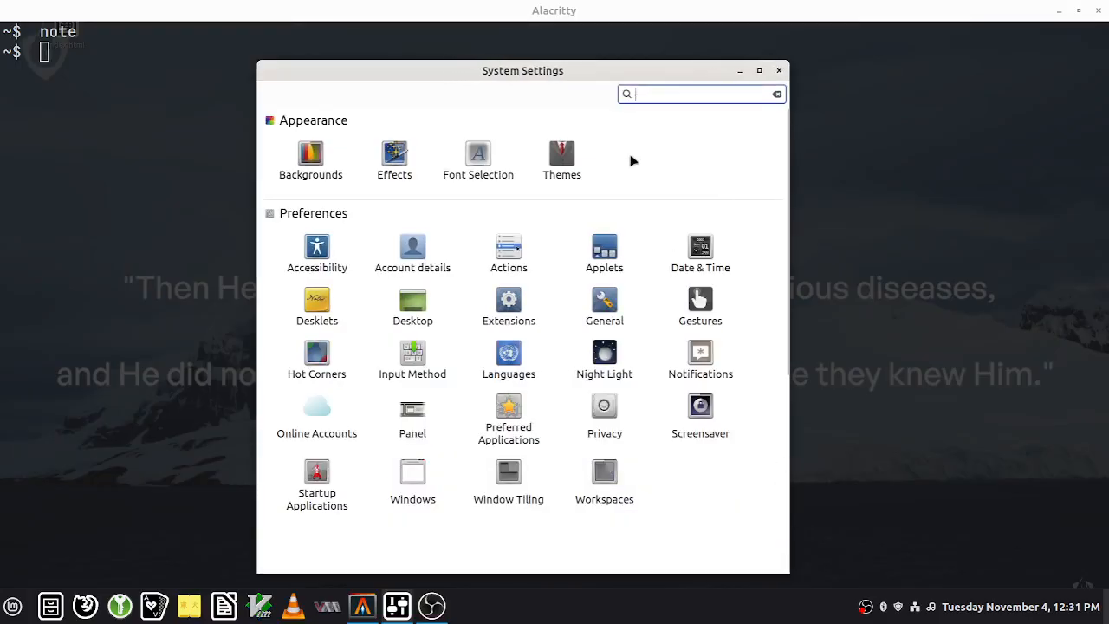
{"action": "left_click_drag", "start_coordinate": [594, 77], "coordinate": [733, 76]}
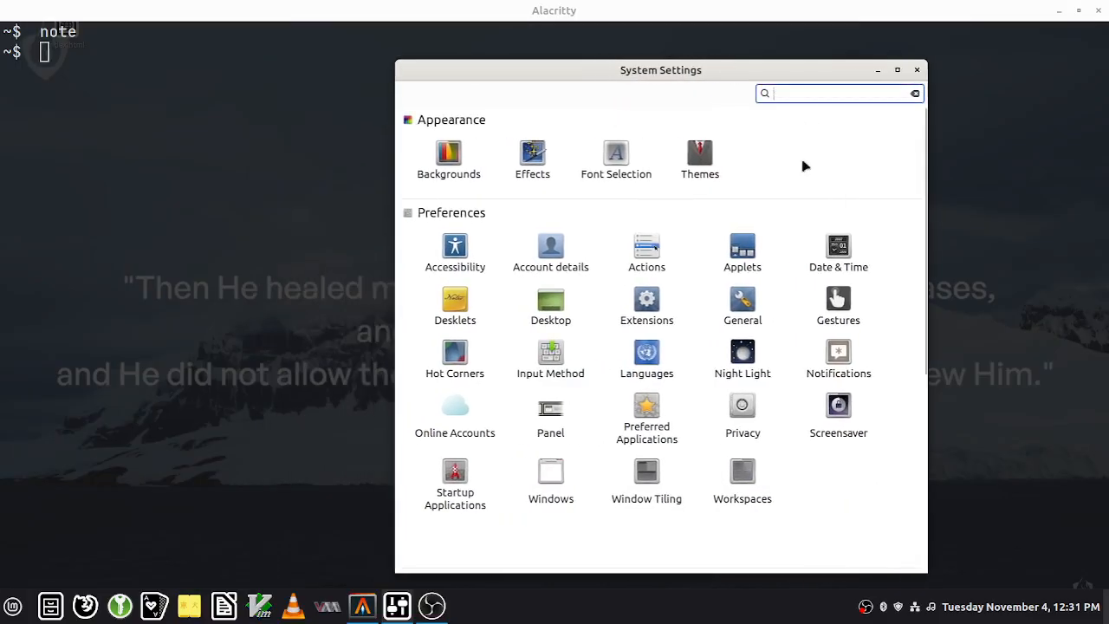
{"action": "scroll", "coordinate": [879, 381], "scroll_direction": "down", "scroll_amount": 3}
{"action": "scroll", "coordinate": [882, 386], "scroll_direction": "down", "scroll_amount": 6}
{"action": "scroll", "coordinate": [885, 386], "scroll_direction": "up", "scroll_amount": 5}
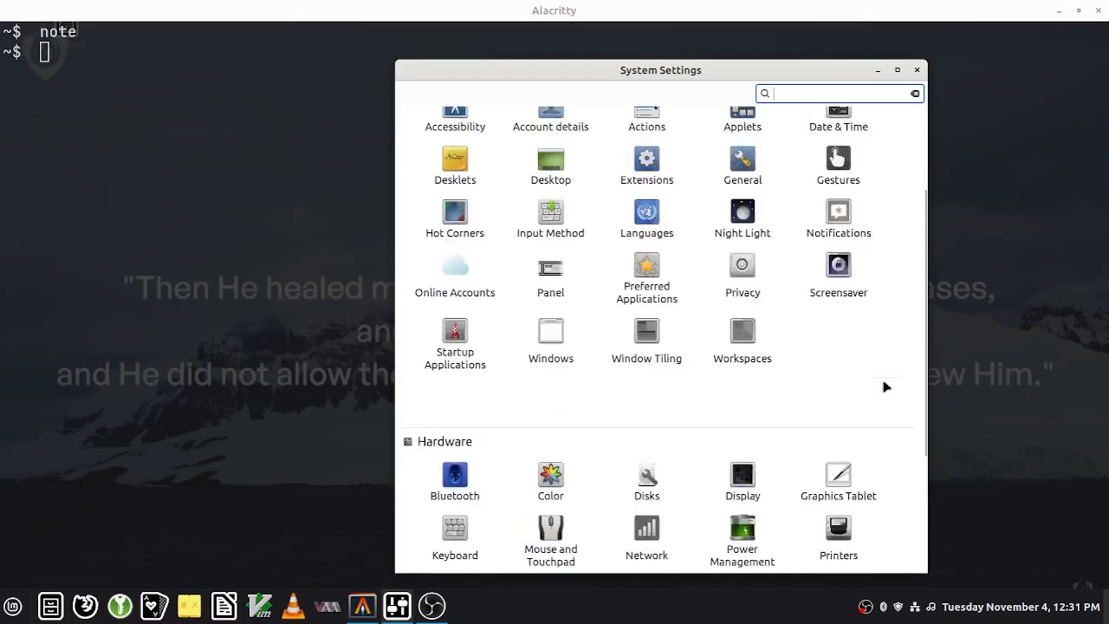
{"action": "scroll", "coordinate": [885, 387], "scroll_direction": "up", "scroll_amount": 4}
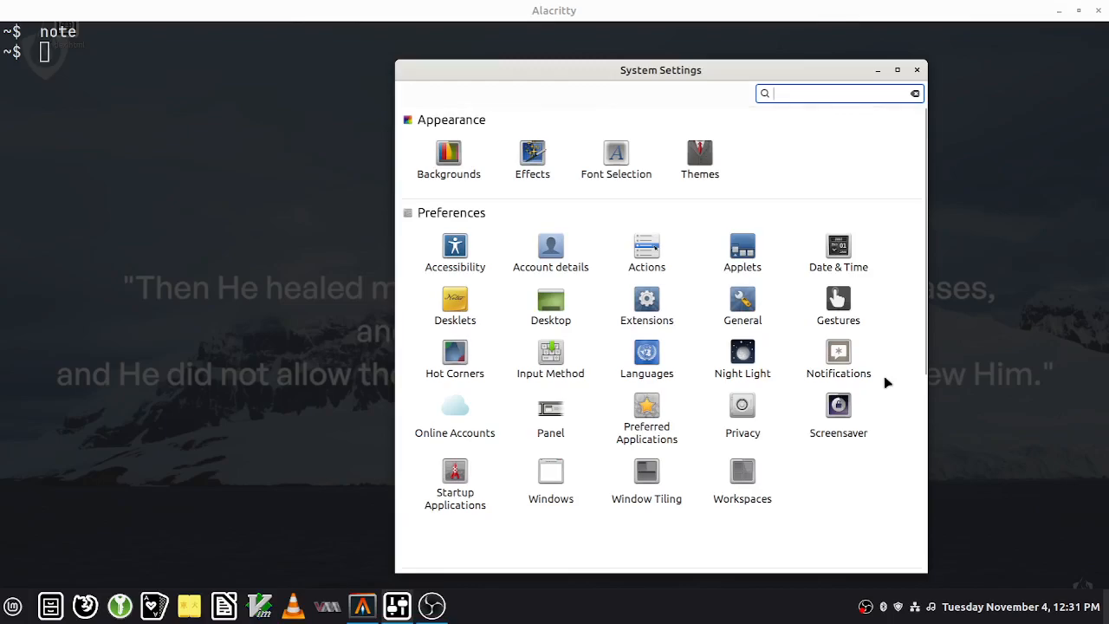